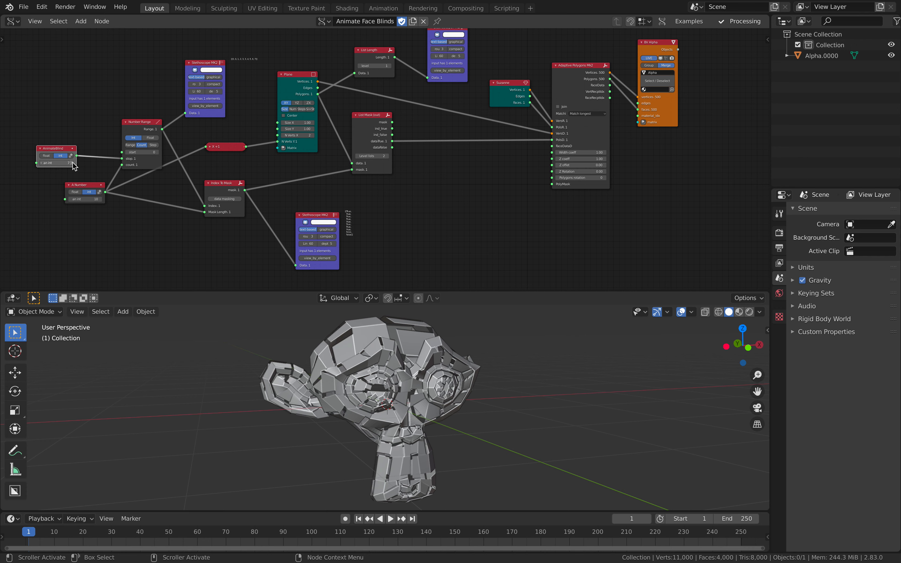
Vary the AnimateBlind integer to test the slats on the monkey head, ending at 9
click(72, 163)
click(72, 163)
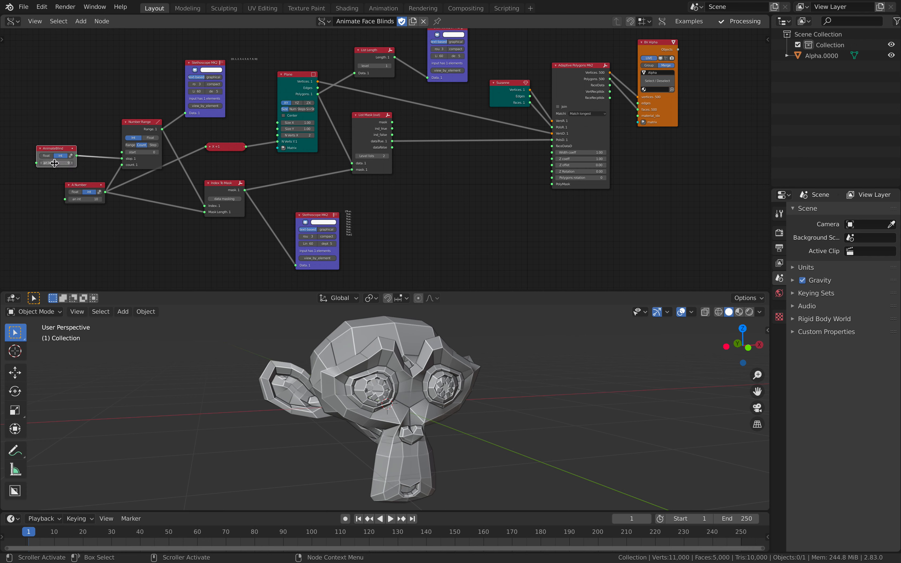
drag(73, 163, 69, 164)
click(68, 164)
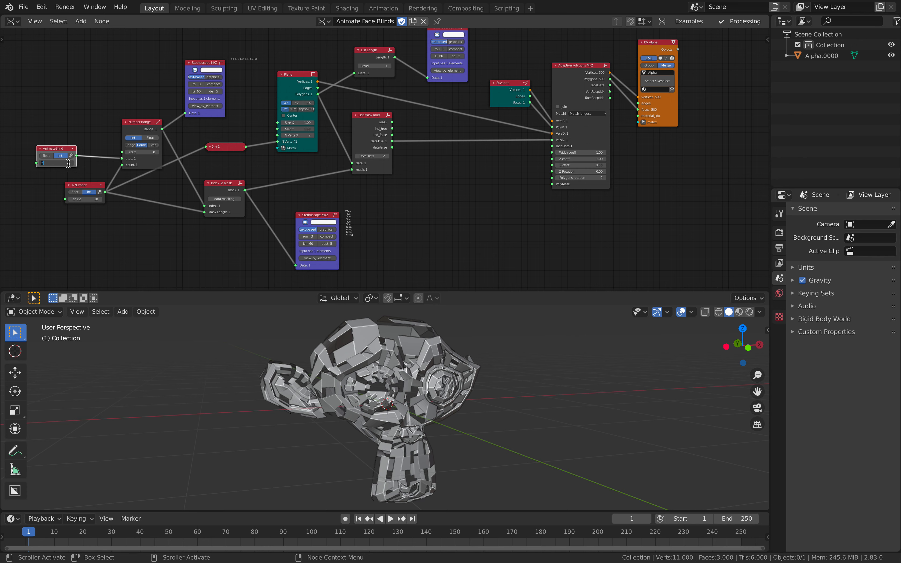
click(72, 163)
click(72, 163)
click(72, 163)
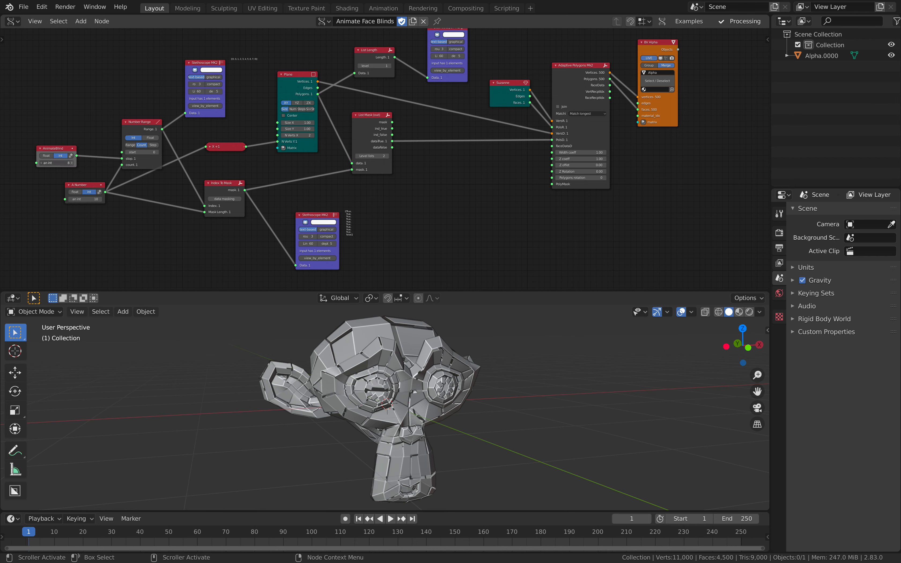
click(72, 163)
Inspect the monkey's face up close and lower the AnimateBlind integer to 5 to open the slats
middle_drag(231, 380, 290, 381)
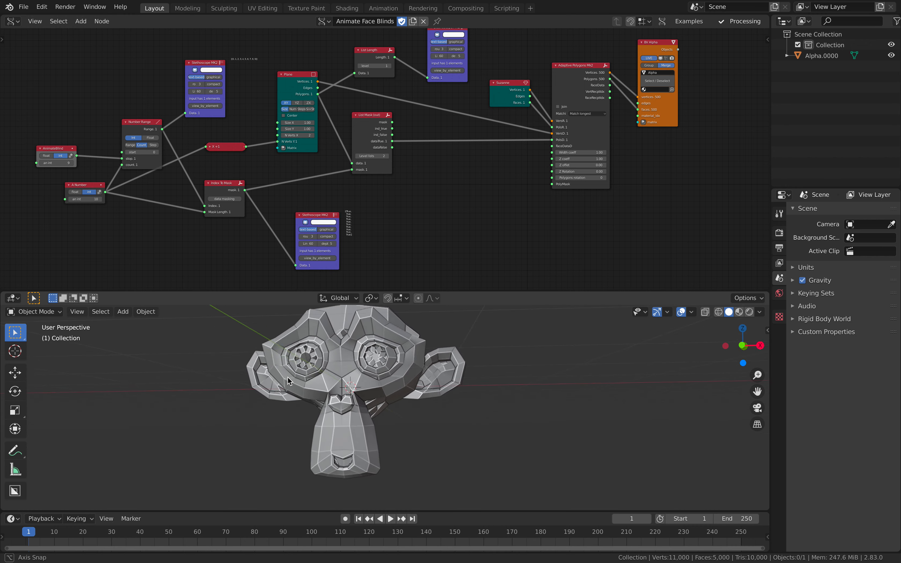
scroll(294, 386, up, 6)
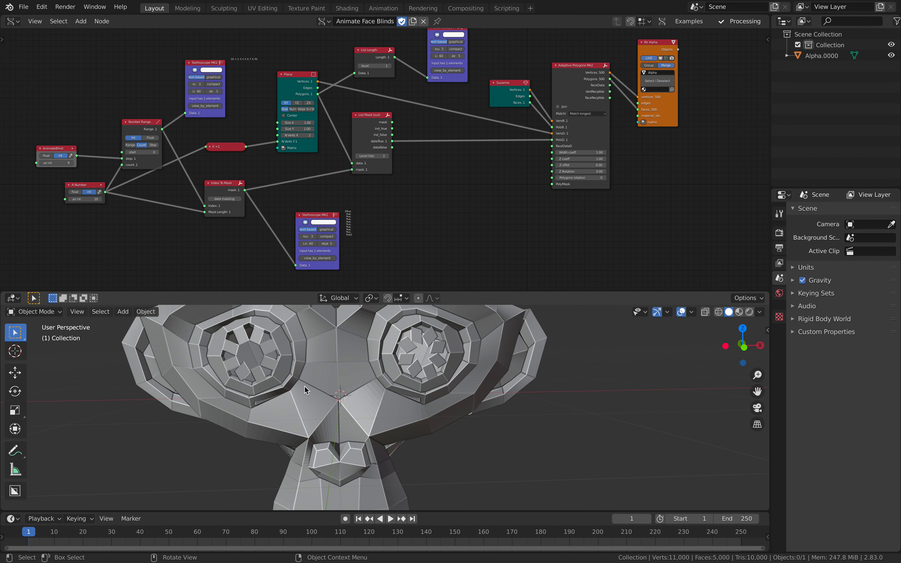
scroll(305, 387, down, 3)
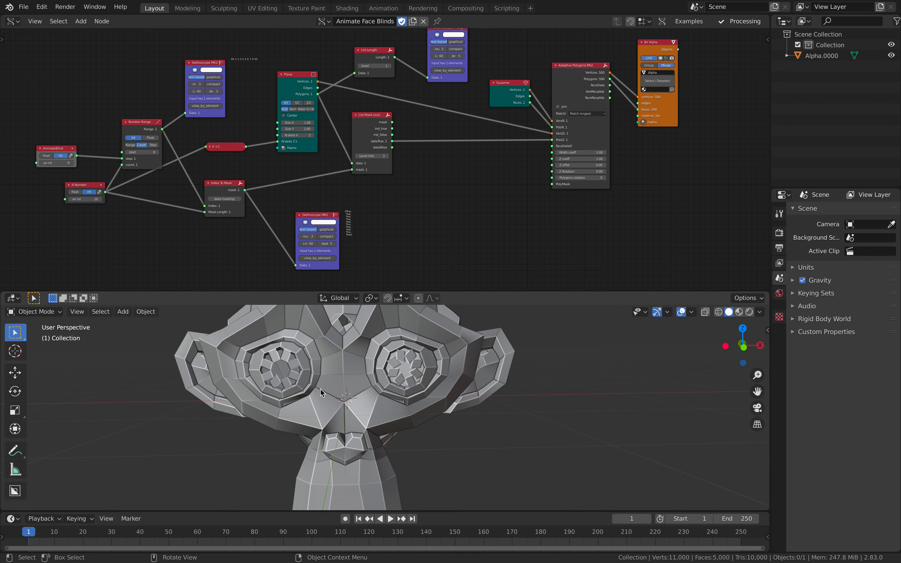
middle_drag(322, 392, 297, 360)
mouse_move(403, 393)
middle_down()
mouse_move(386, 358)
mouse_move(379, 365)
mouse_move(387, 351)
mouse_move(402, 394)
middle_up()
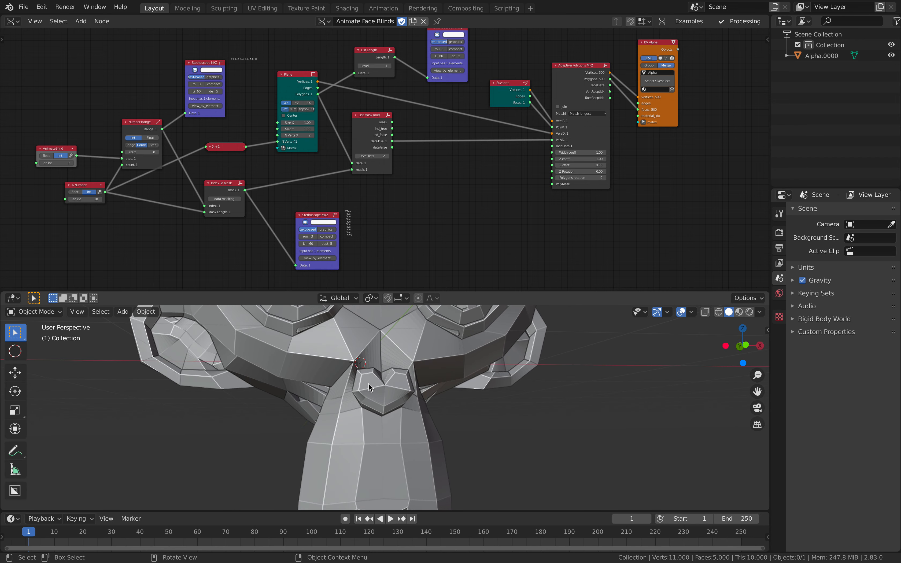
scroll(402, 398, up, 4)
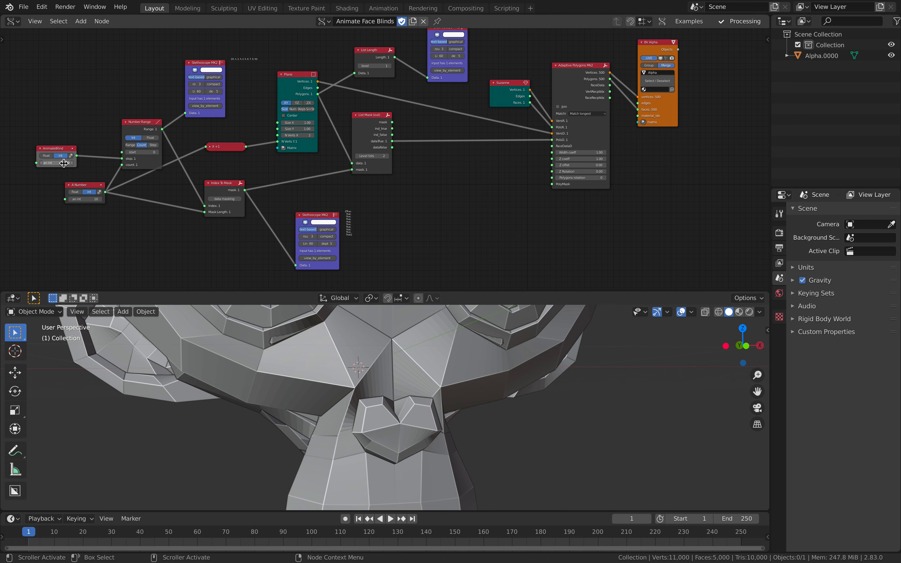
click(41, 163)
click(41, 162)
click(41, 163)
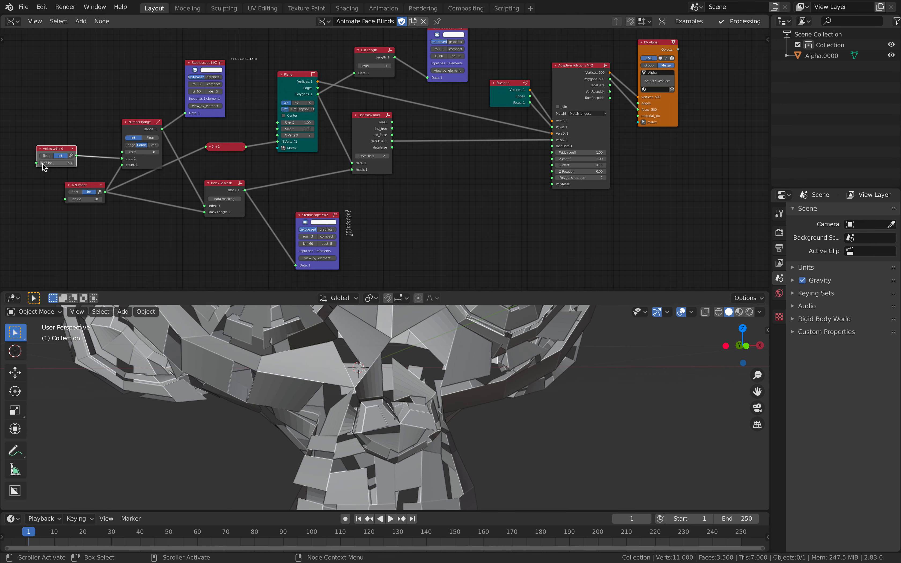
click(41, 163)
click(63, 165)
Delete the Suzanne node and add a Cylinder node in its place
middle_drag(463, 187, 472, 175)
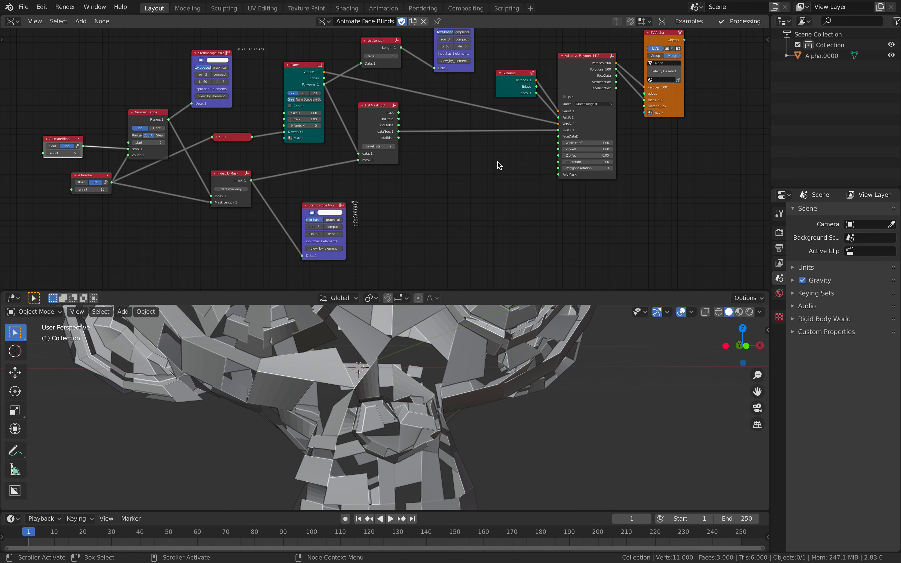
scroll(497, 161, up, 1)
drag(533, 61, 527, 62)
middle_drag(44, 168, 65, 164)
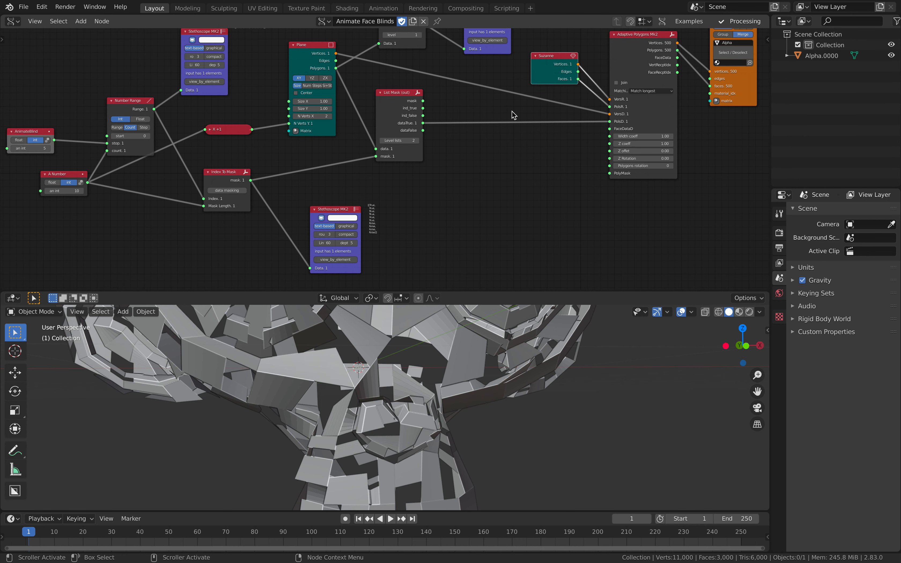
key(x)
key(shift+a)
click(532, 193)
text(cy)
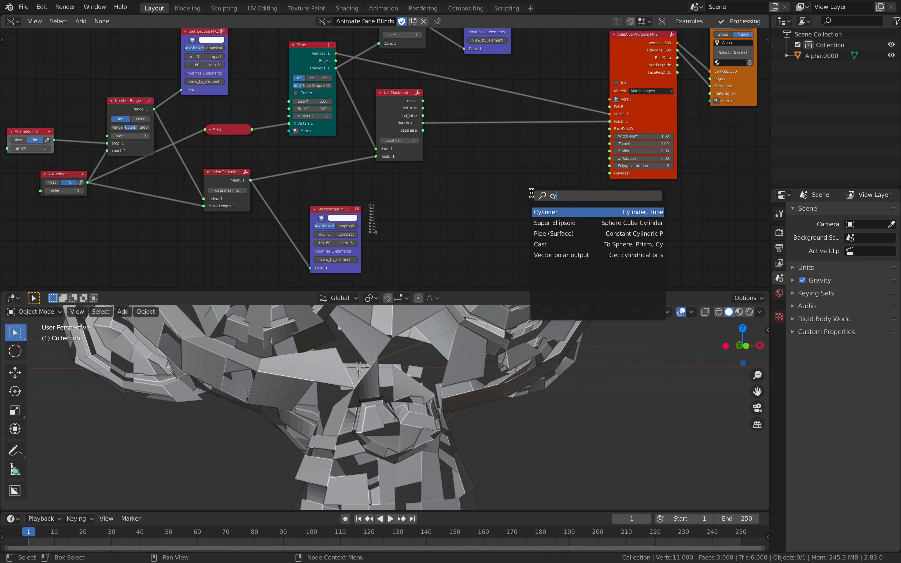
key(Return)
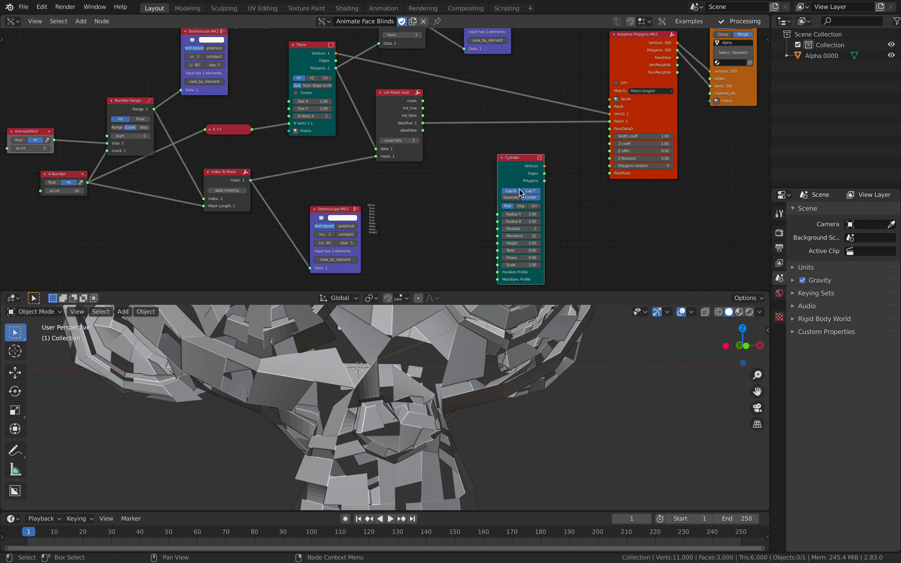
Turn off both cylinder caps and connect the Cylinder's vertices and polygons to the VersR and PolsR inputs of Adaptive Polygons
drag(515, 191, 610, 100)
drag(544, 180, 612, 107)
drag(515, 161, 557, 212)
middle_drag(566, 199, 522, 255)
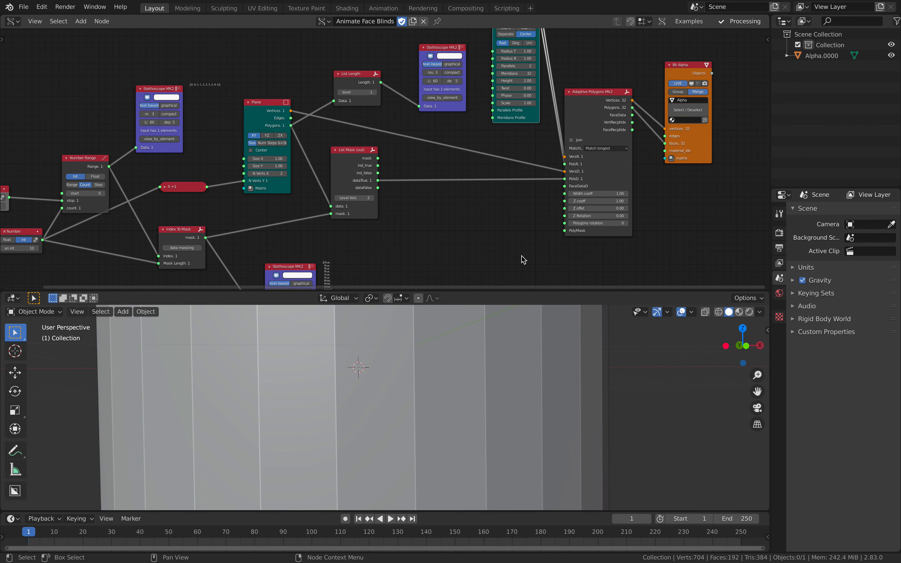
drag(578, 139, 591, 126)
drag(681, 140, 695, 138)
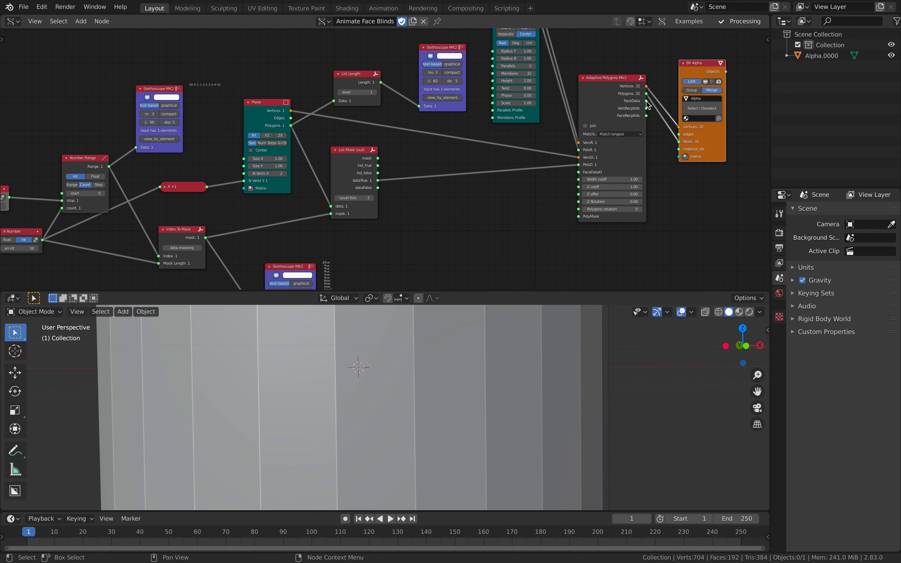
drag(607, 95, 596, 93)
Attach a Temporal Viewer node to the Cylinder's vertices, edges and polygons and place it above the Adaptive Polygons node
middle_drag(478, 172, 480, 166)
scroll(487, 396, down, 3)
middle_drag(487, 397, 468, 350)
scroll(509, 155, up, 1)
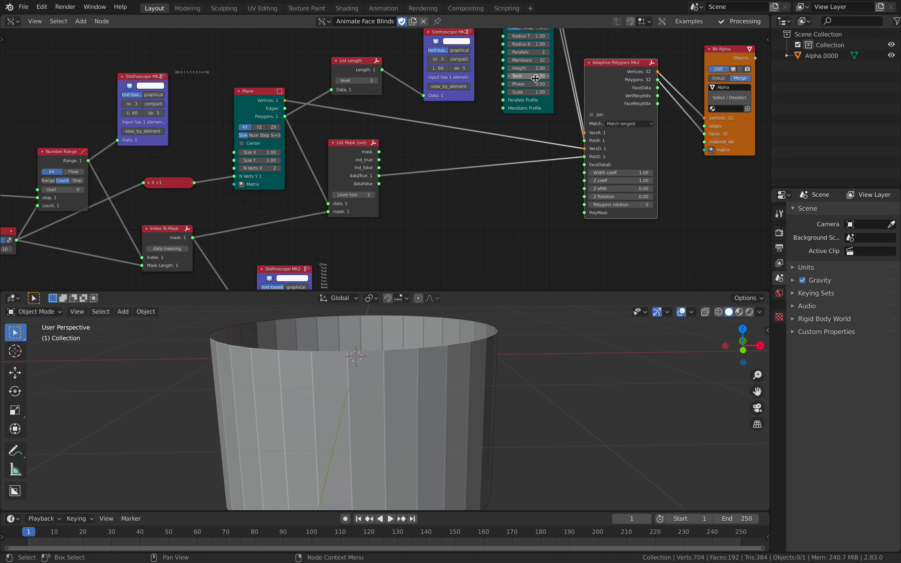
scroll(535, 88, down, 1)
middle_drag(535, 93, 500, 148)
middle_drag(483, 59, 479, 84)
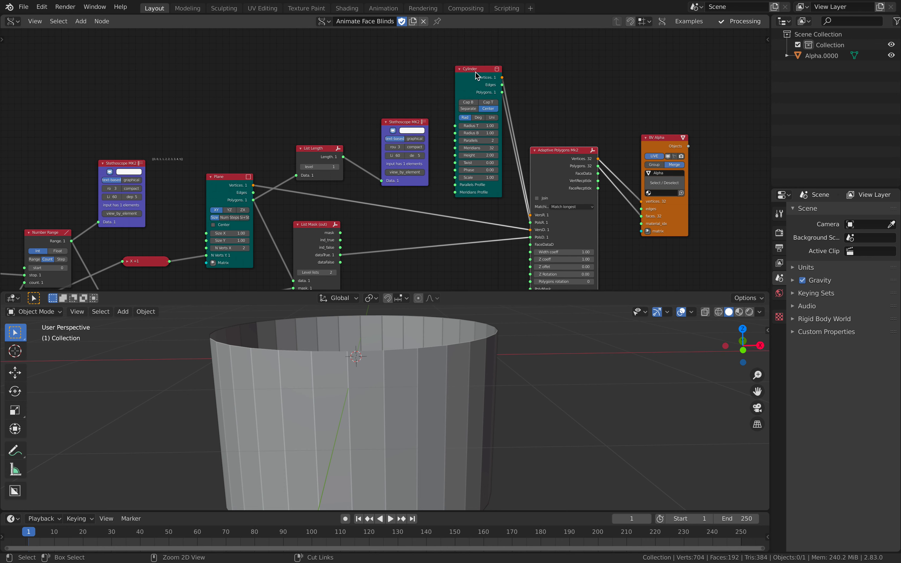
ctrl+click(475, 71)
click(591, 113)
drag(573, 52, 608, 107)
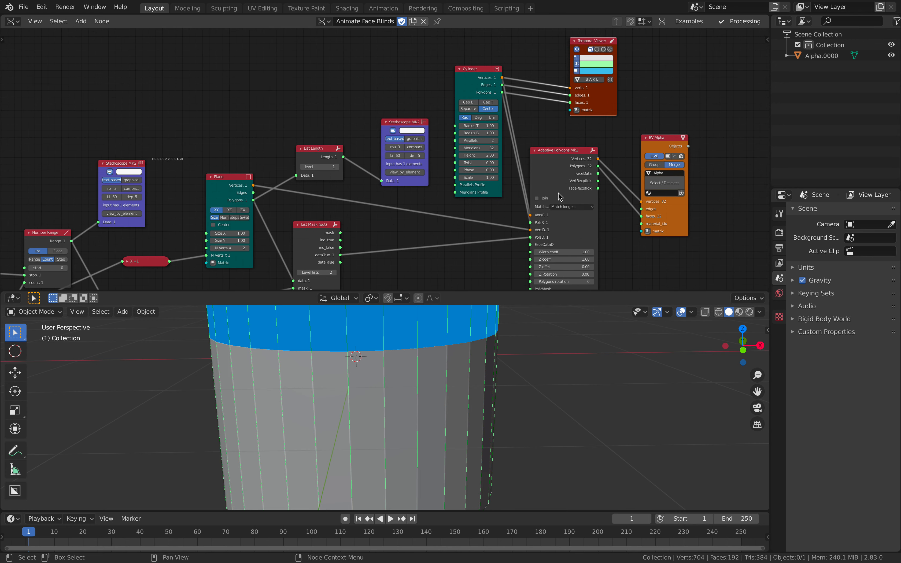
Set the Cylinder's Parallels to 6
scroll(448, 400, down, 5)
scroll(522, 134, up, 1)
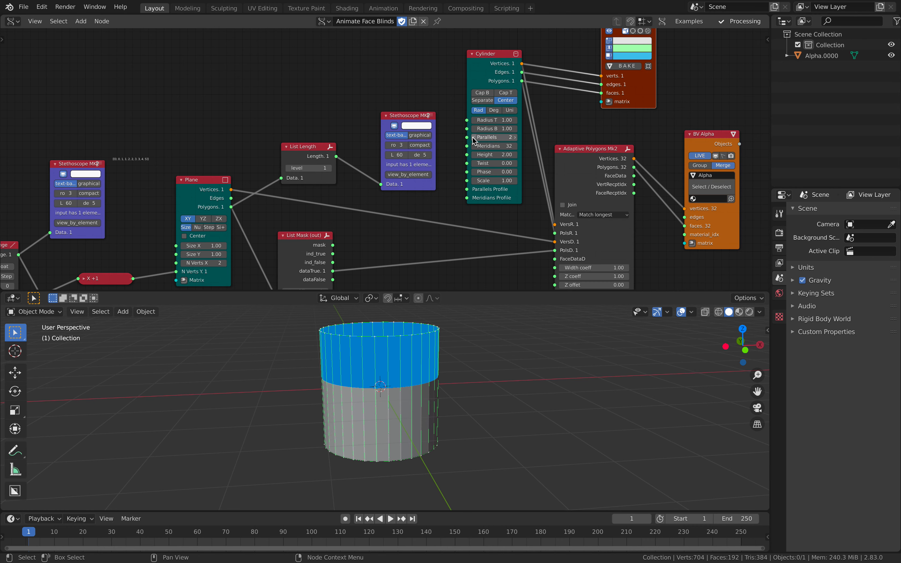
click(516, 137)
click(516, 137)
click(516, 138)
click(516, 137)
middle_drag(428, 395, 445, 404)
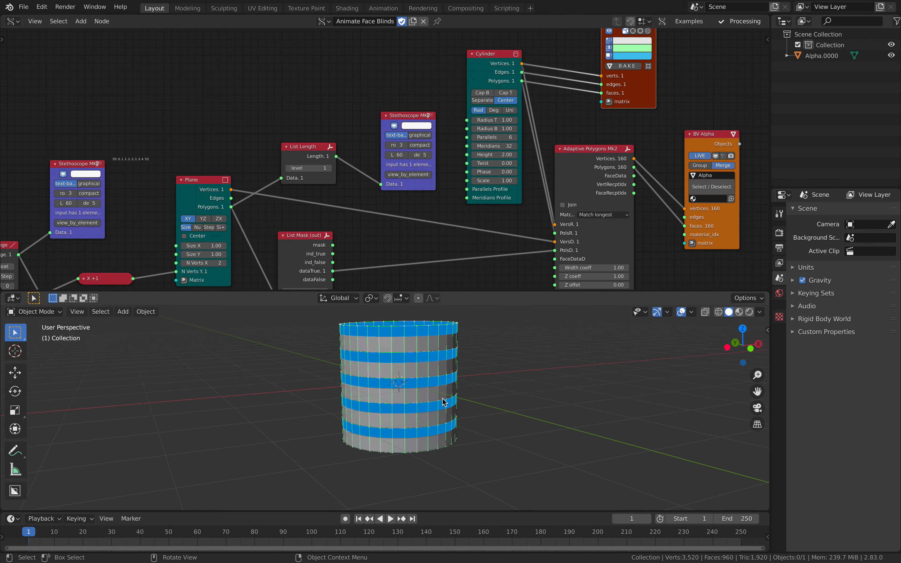
Connect a Matrix In node with an X location of 2.400 to the Temporal Viewer's matrix input
click(609, 102)
middle_drag(669, 121, 613, 147)
drag(574, 124, 613, 59)
drag(439, 88, 668, 129)
click(559, 128)
middle_drag(517, 410, 476, 412)
Set the AnimateBlind integer to 9 to close the slats on the cylinder
middle_drag(263, 173, 487, 45)
scroll(215, 157, down, 2)
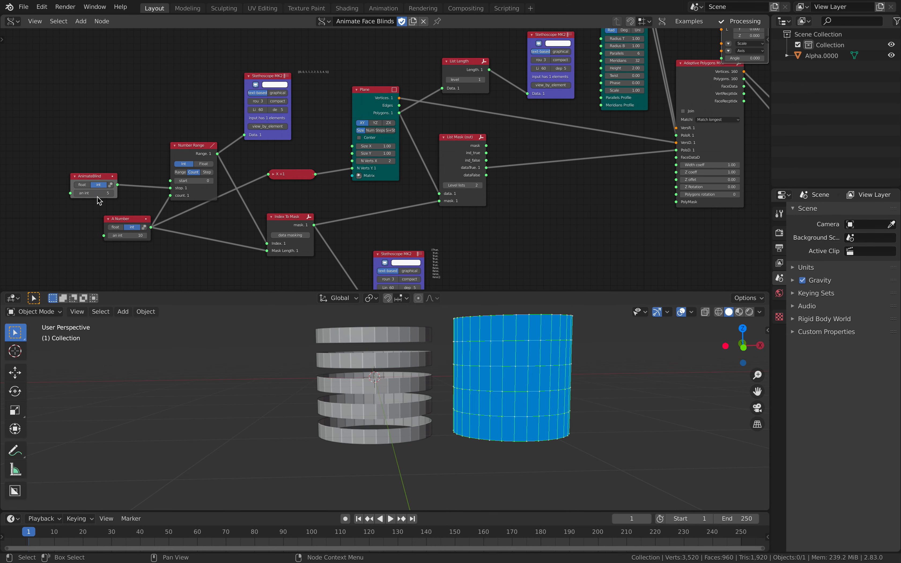
click(77, 192)
click(111, 193)
click(111, 194)
click(111, 194)
click(111, 193)
click(111, 194)
Lower the AnimateBlind integer to 0 so only one slat per face is generated
middle_drag(261, 353, 234, 327)
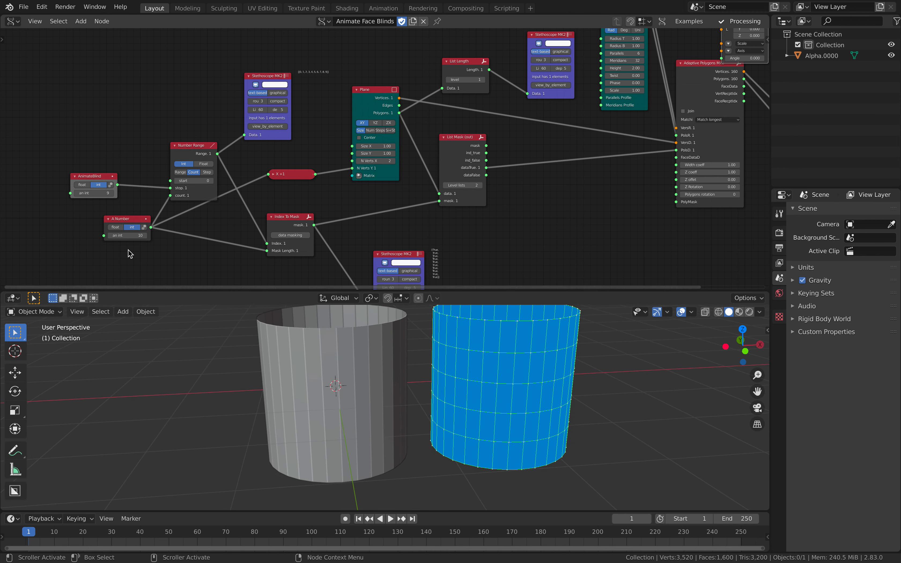
click(78, 193)
double_click(77, 193)
click(77, 193)
double_click(77, 193)
click(77, 193)
double_click(77, 193)
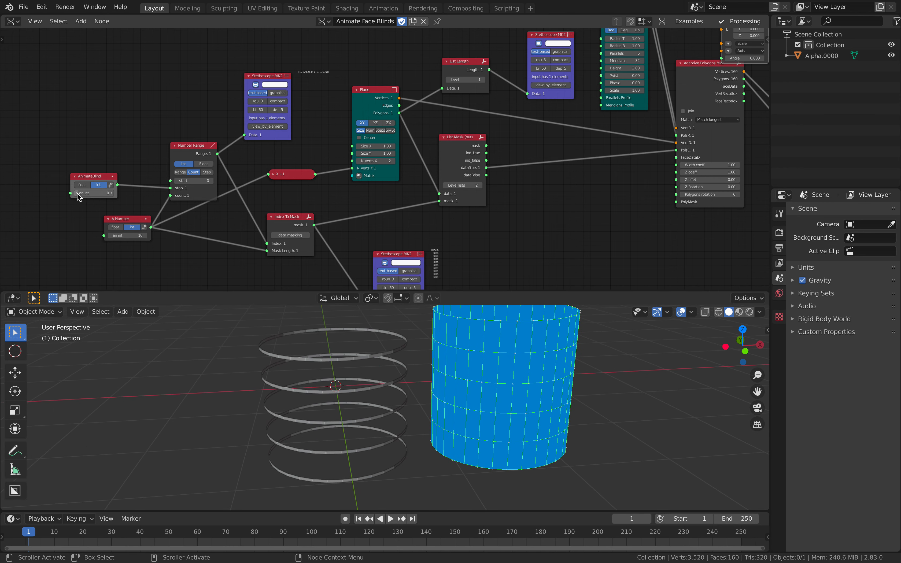
Raise the AnimateBlind integer one step at a time to 9
click(113, 193)
click(113, 193)
click(113, 193)
click(113, 193)
click(113, 194)
click(113, 193)
click(113, 194)
click(113, 193)
click(114, 193)
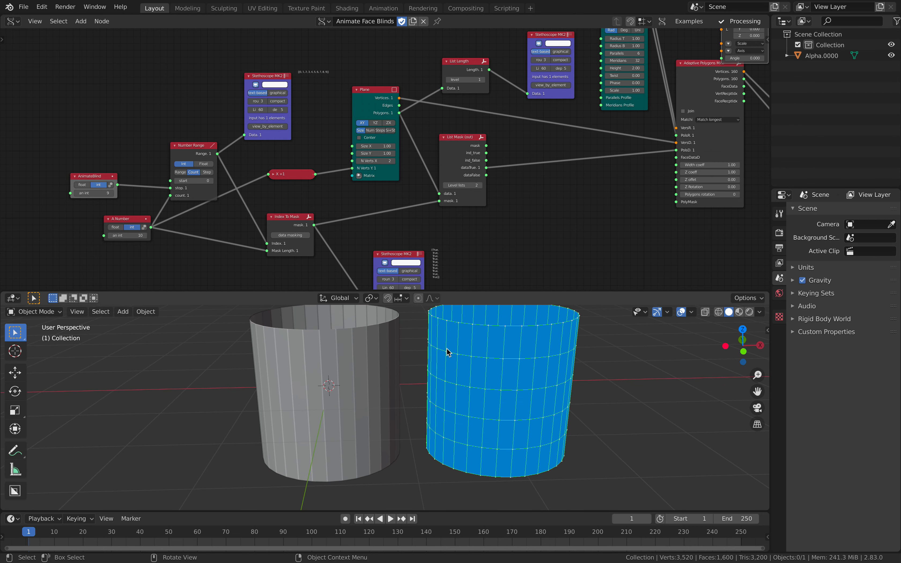
Rearrange the Adaptive Polygons, Matrix In and Temporal Viewer nodes to make space between them
middle_drag(555, 167, 408, 194)
middle_drag(477, 159, 434, 188)
drag(509, 125, 495, 135)
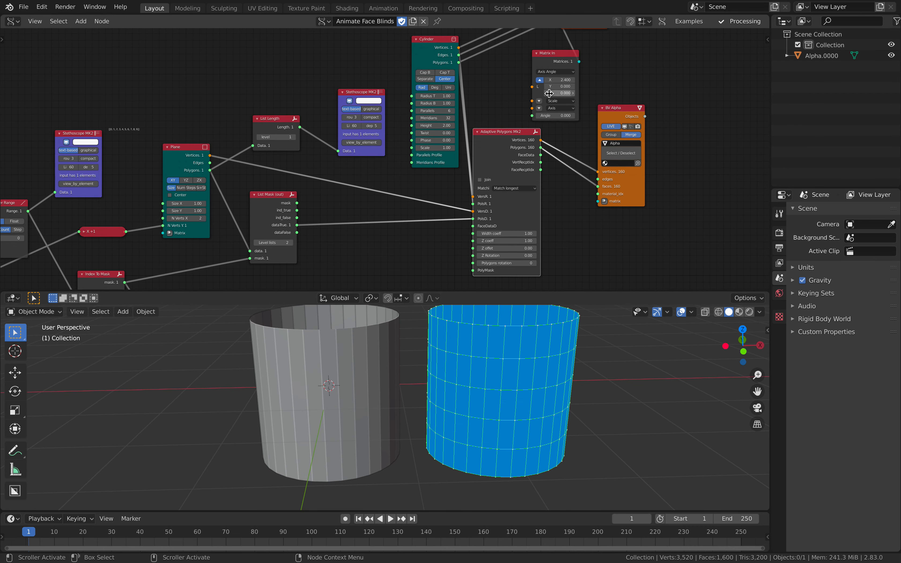
middle_drag(557, 84, 499, 128)
drag(500, 101, 492, 95)
drag(543, 66, 598, 57)
Feed the Adaptive Polygons vertices and polygons into the Temporal Viewer and reconnect Matrix In to its matrix input
click(489, 92)
click(448, 175)
middle_drag(584, 54, 519, 100)
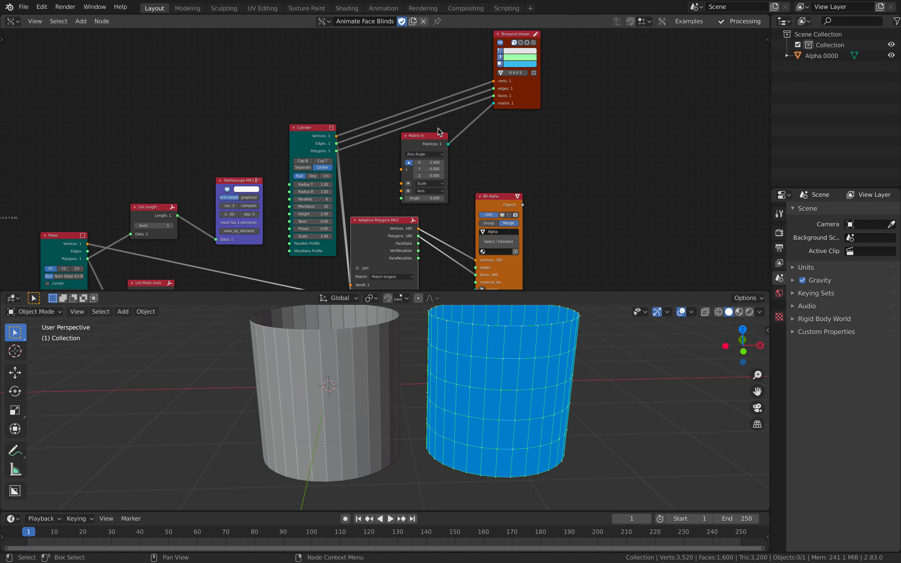
key(ctrl+space)
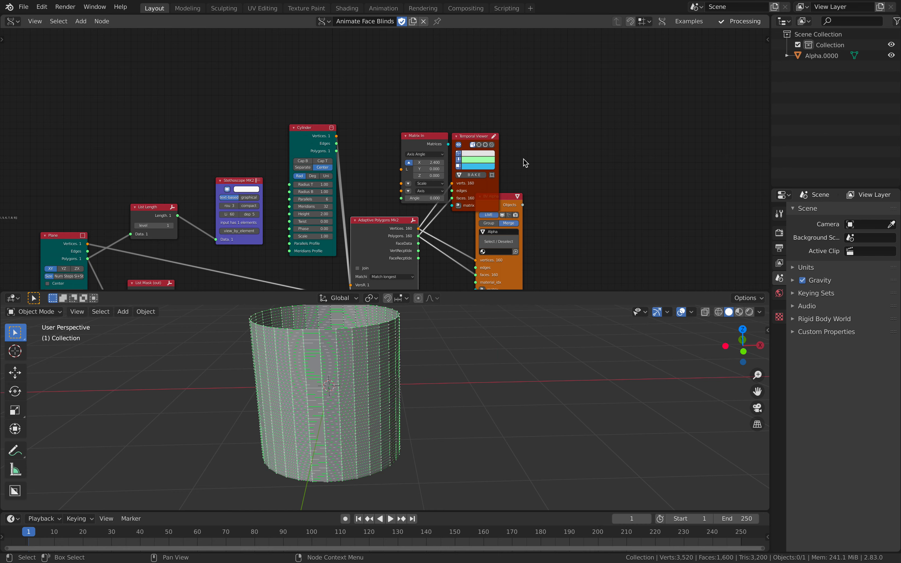
drag(469, 135, 504, 68)
drag(429, 141, 488, 138)
middle_drag(417, 373, 437, 364)
middle_drag(444, 191, 485, 153)
click(279, 387)
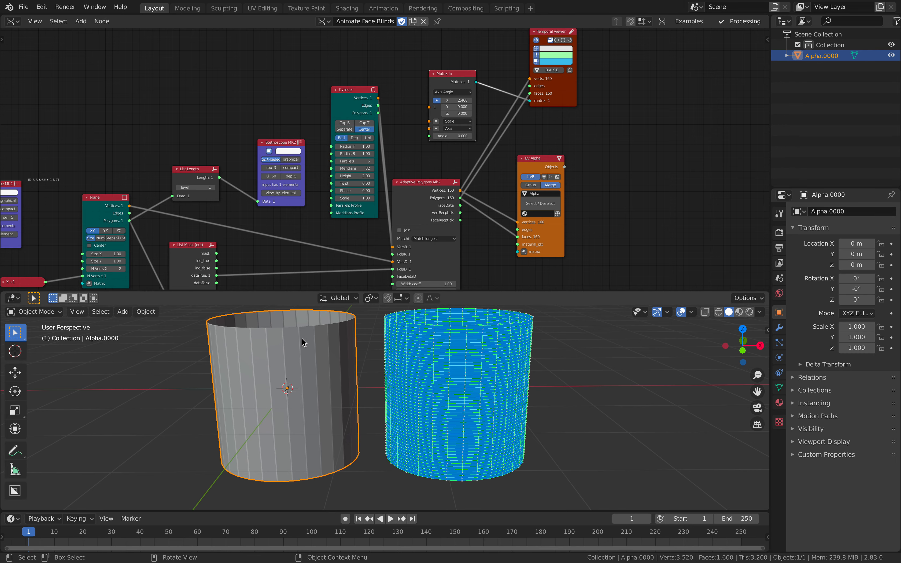
Set the A Number node's integer to 5
middle_drag(393, 174, 421, 168)
drag(392, 97, 388, 100)
middle_drag(292, 227, 391, 176)
middle_drag(206, 181, 413, 87)
scroll(302, 149, up, 2)
click(144, 204)
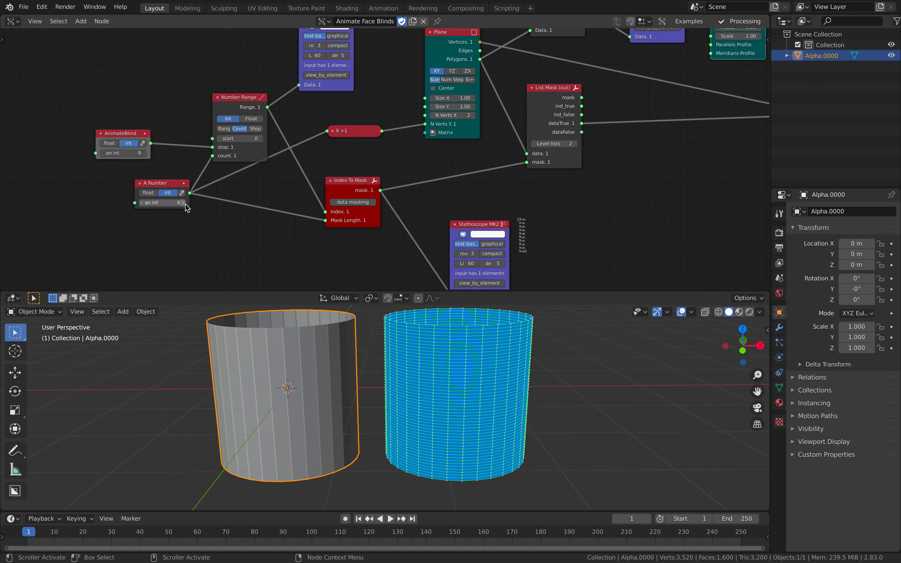
middle_drag(263, 189, 255, 197)
drag(338, 191, 333, 186)
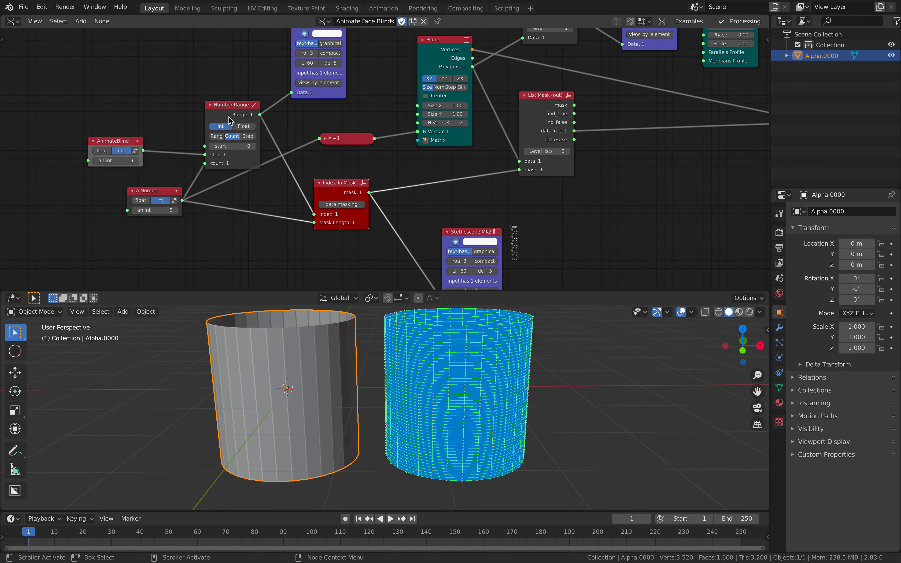
Lower the AnimateBlind integer to 0, and raise it to 1
click(95, 161)
click(95, 161)
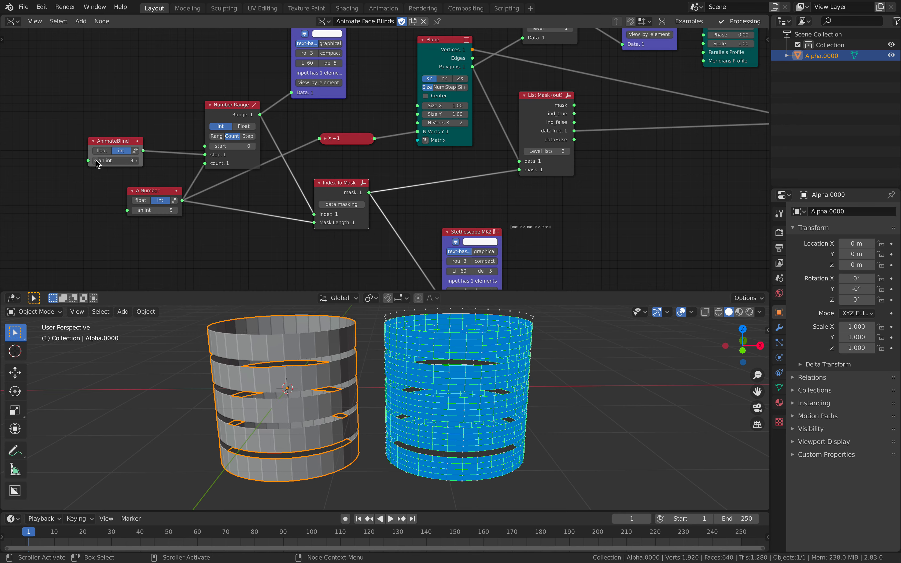
click(96, 161)
click(96, 161)
click(96, 160)
click(97, 160)
click(137, 162)
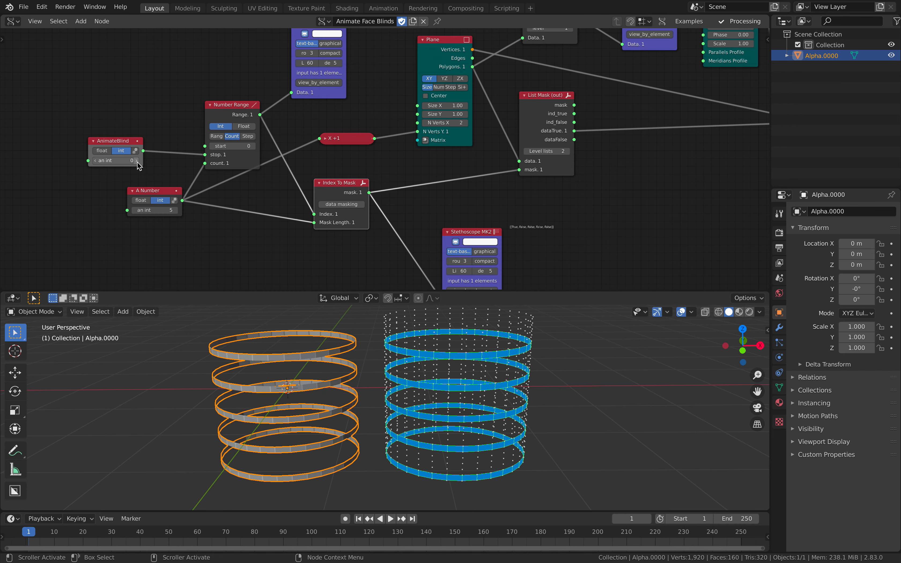
click(137, 161)
scroll(360, 181, down, 2)
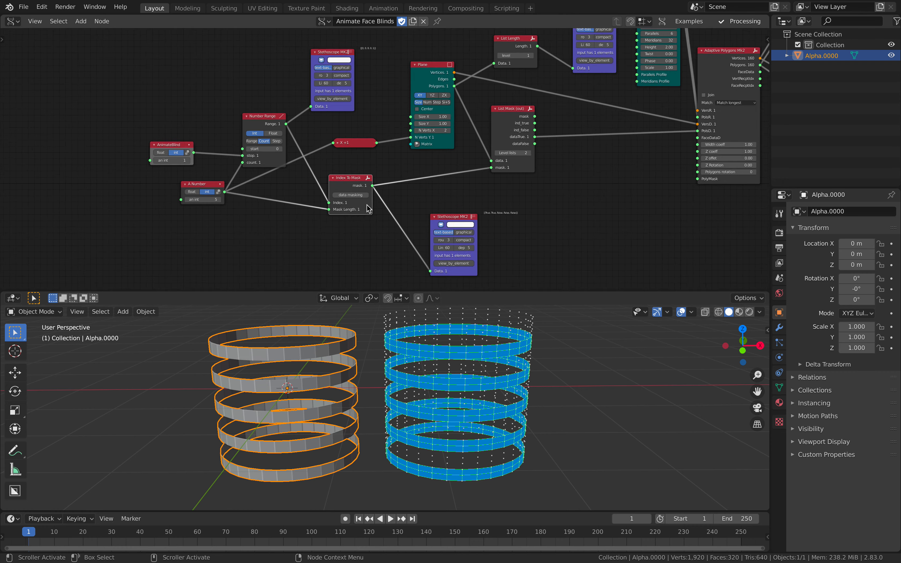
Move the Stethoscope fed by List Length closer to that node and adjust the neighbouring nodes' placement
scroll(381, 167, up, 2)
middle_drag(376, 122, 364, 130)
drag(404, 83, 409, 89)
middle_drag(480, 122, 286, 248)
scroll(456, 166, up, 1)
drag(436, 109, 433, 109)
middle_drag(405, 170, 325, 131)
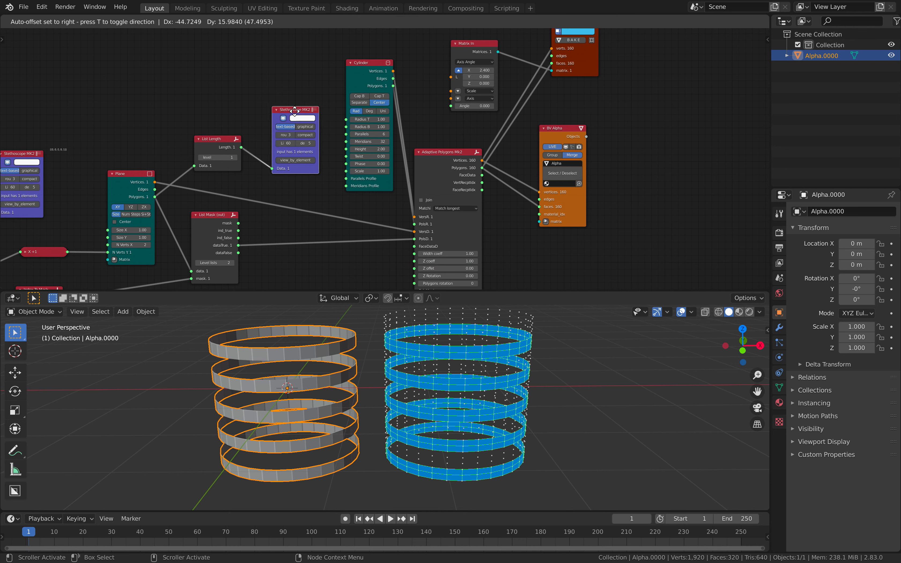
scroll(410, 185, up, 1)
drag(347, 46, 342, 54)
drag(455, 166, 472, 182)
Examine how the Plane node connects to List Length, List Mask and Adaptive Polygons
scroll(471, 220, down, 1)
middle_drag(471, 219, 518, 115)
scroll(517, 115, up, 2)
middle_drag(486, 149, 505, 166)
scroll(525, 180, up, 2)
scroll(334, 138, down, 1)
middle_drag(334, 143, 466, 157)
mouse_move(180, 93)
mouse_down()
mouse_move(189, 87)
mouse_move(193, 101)
mouse_up()
middle_drag(196, 160, 287, 162)
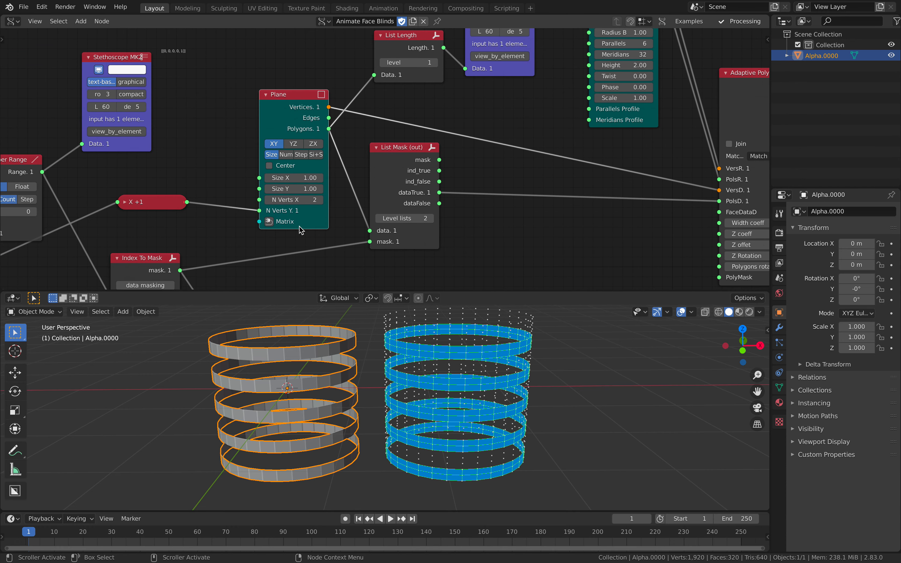
Reposition the List Mask (out) node between the Plane and Adaptive Polygons nodes, and nudge the Index To Mask node
drag(402, 156, 617, 200)
middle_drag(509, 223, 553, 202)
scroll(553, 201, down, 2)
middle_drag(379, 173, 479, 153)
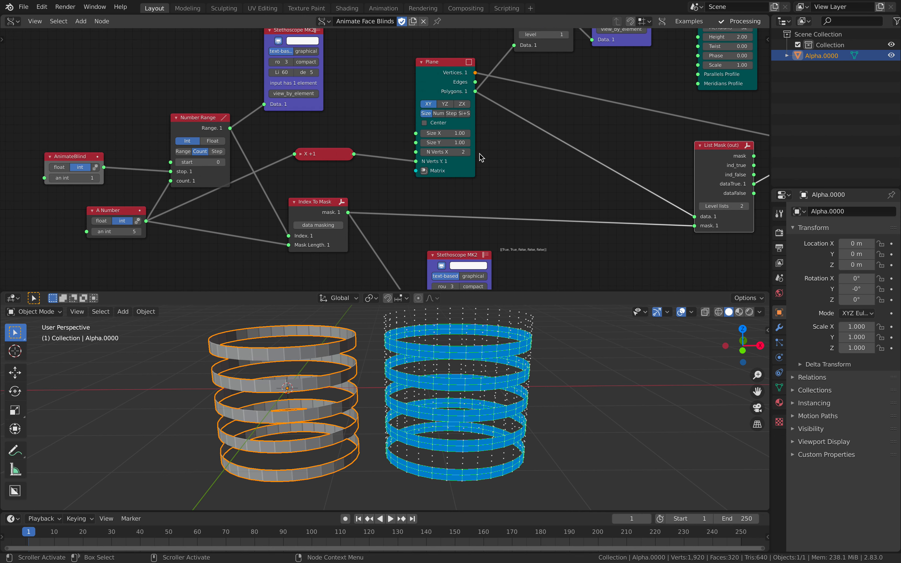
drag(326, 202, 336, 206)
middle_drag(424, 182, 332, 176)
drag(624, 165, 478, 137)
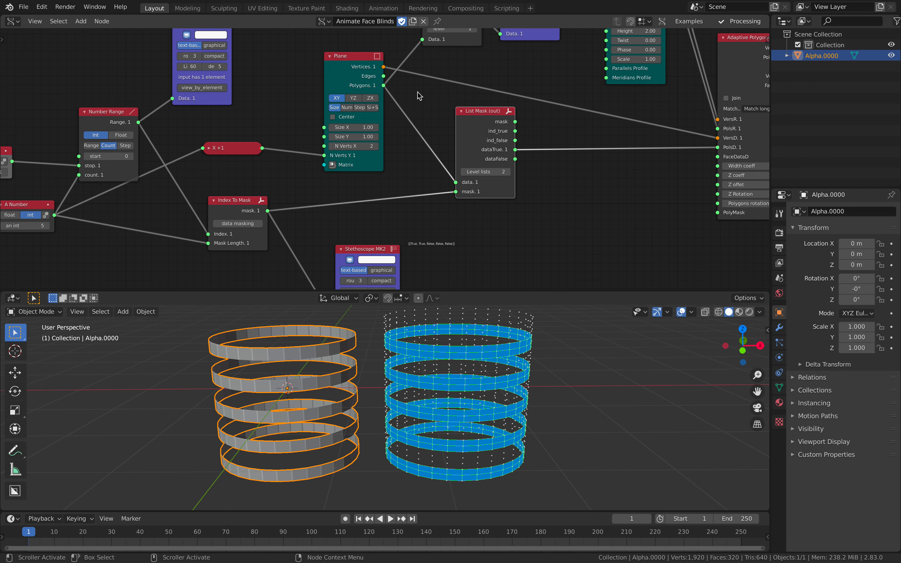
Move the Stethoscope fed by Index To Mask farther away from that node and adjust Index To Mask's placement
drag(354, 250, 442, 259)
middle_drag(236, 219, 351, 207)
drag(354, 202, 360, 204)
middle_drag(334, 194, 373, 211)
scroll(264, 200, up, 2)
middle_drag(263, 199, 309, 199)
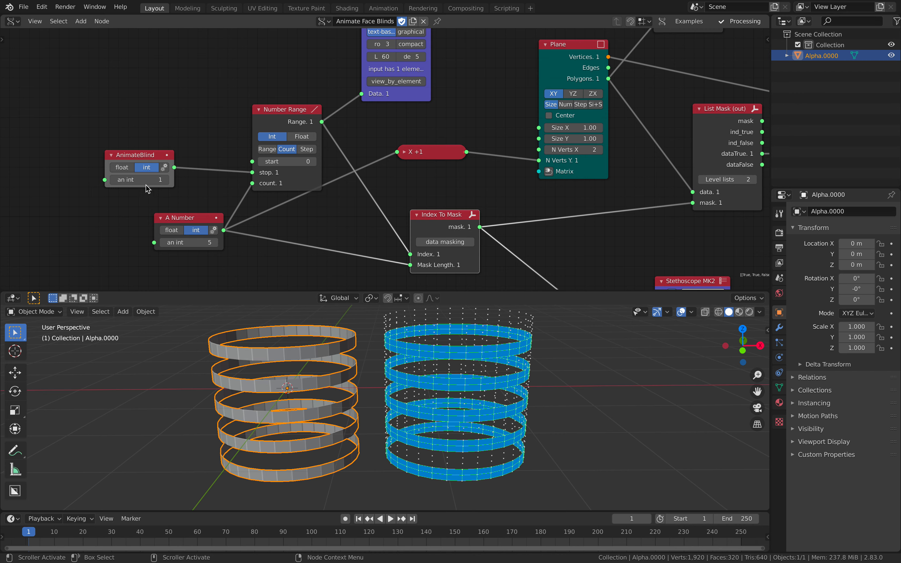
Lower the AnimateBlind integer to 0, raise it to 4, and return it to 1
click(115, 180)
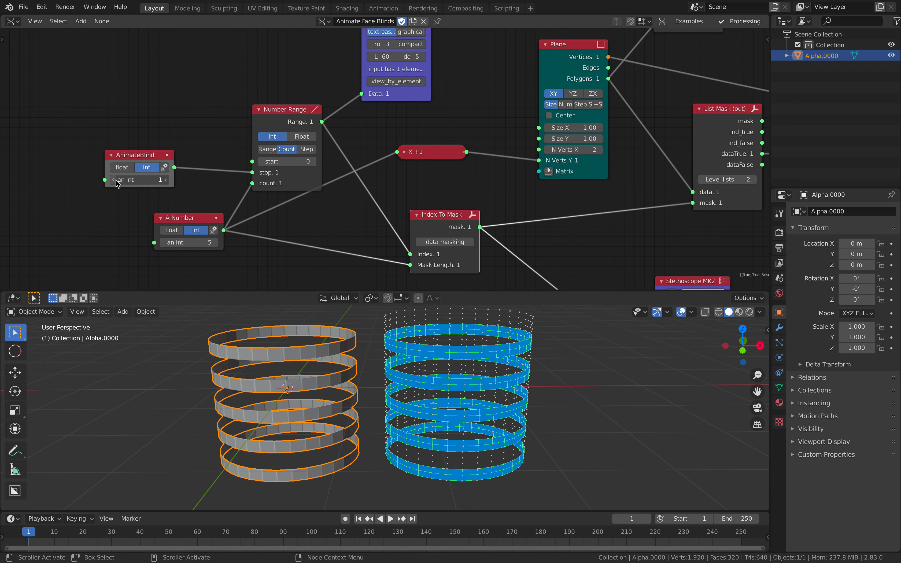
click(164, 180)
click(164, 180)
click(164, 180)
click(164, 180)
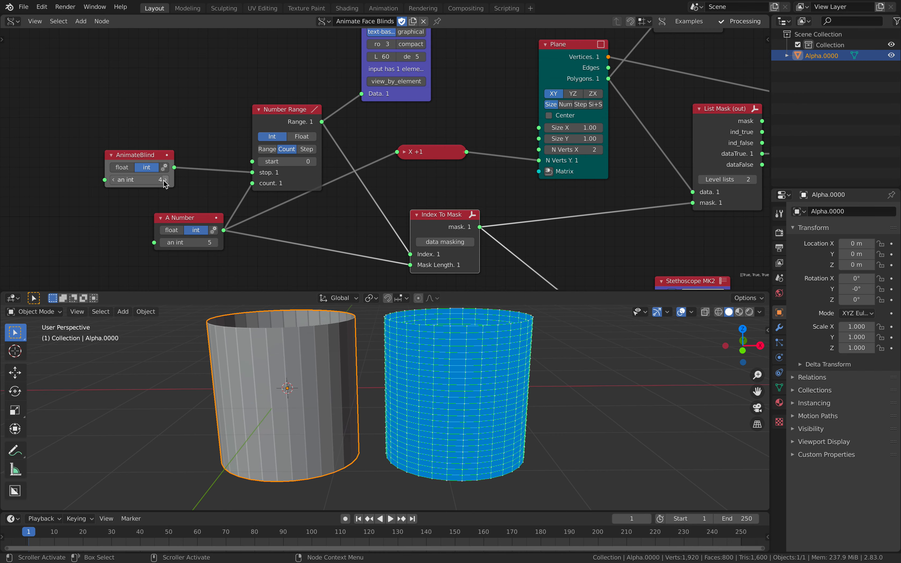
click(114, 181)
click(114, 180)
click(114, 180)
Raise the Plane node's N Verts X to 6, and lower it to 4
middle_drag(330, 160, 277, 184)
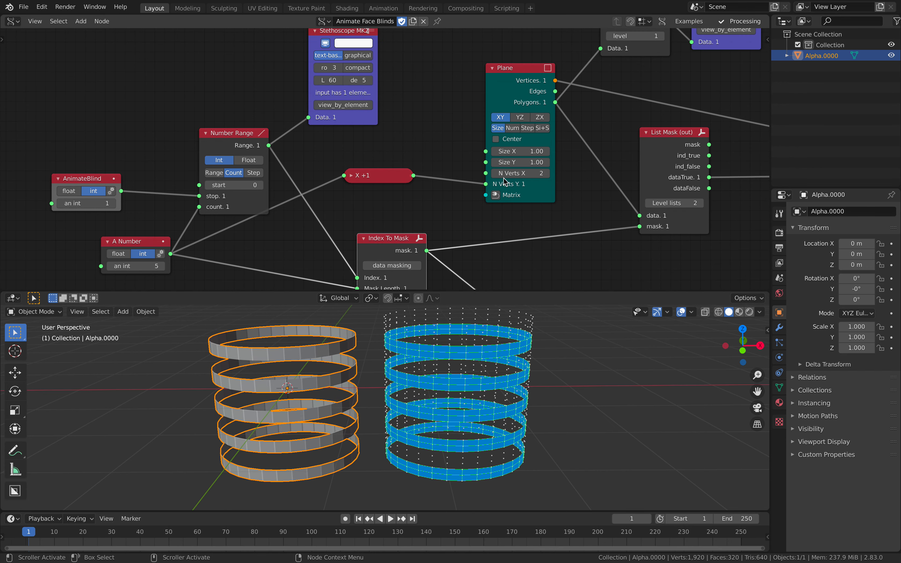
click(548, 174)
click(548, 173)
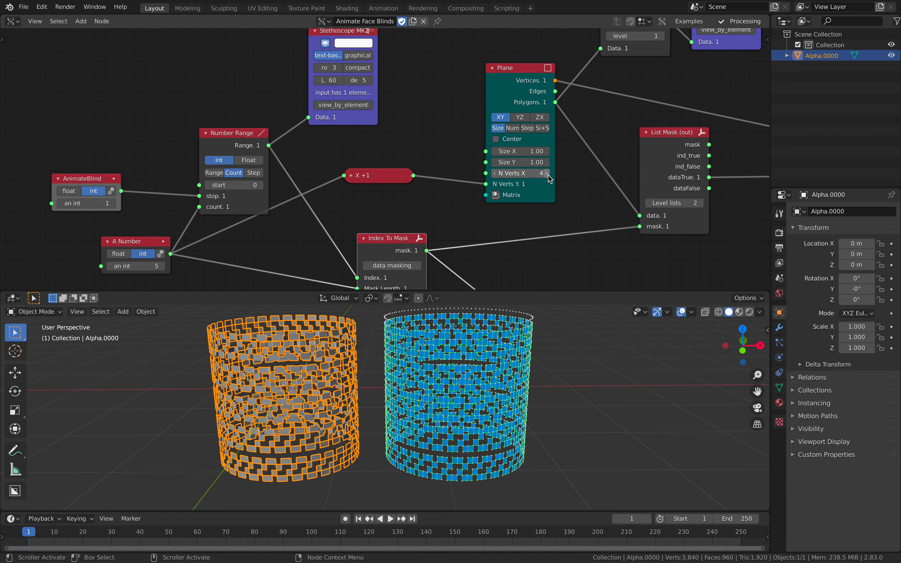
click(548, 174)
click(547, 173)
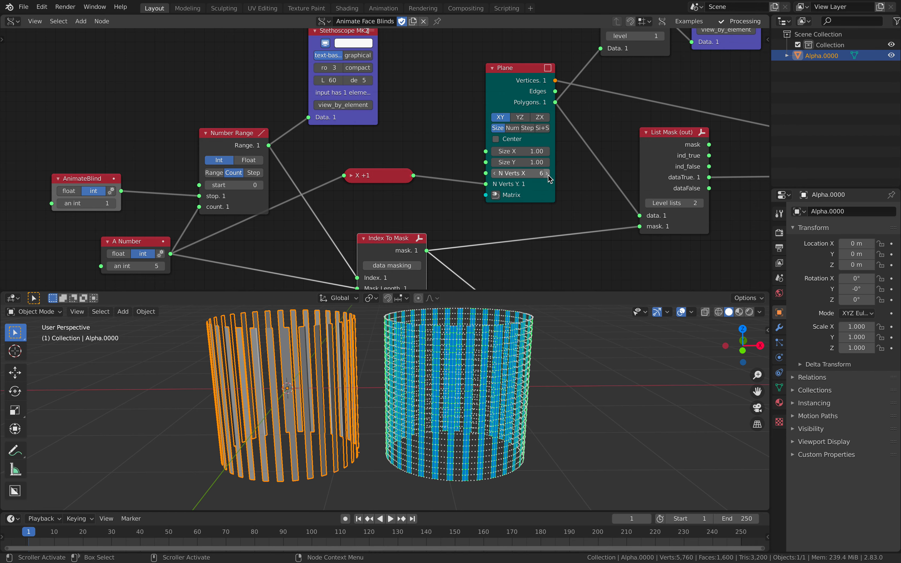
click(494, 173)
click(494, 173)
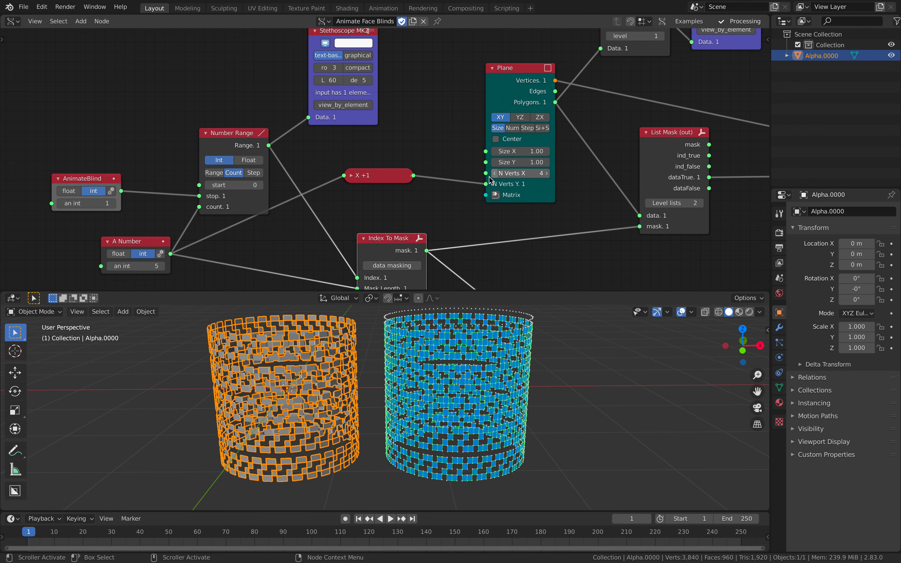
Raise the AnimateBlind integer to 4, and lower it to 0
click(112, 203)
click(112, 203)
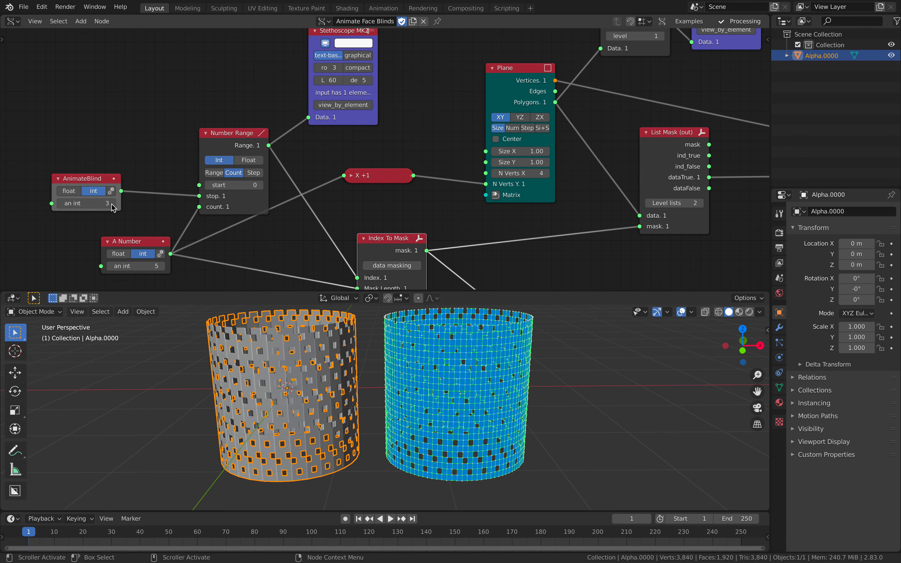
click(112, 204)
click(60, 204)
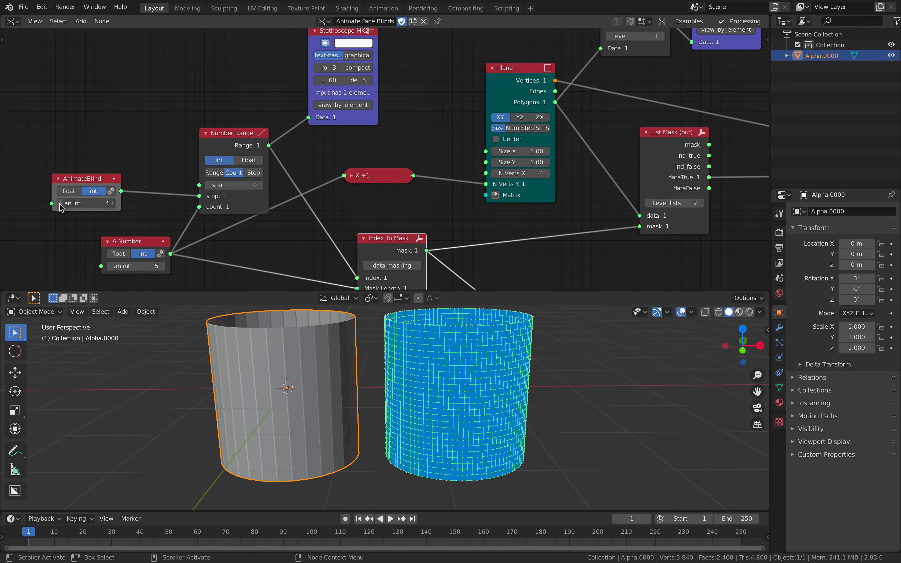
click(61, 203)
click(61, 204)
click(61, 204)
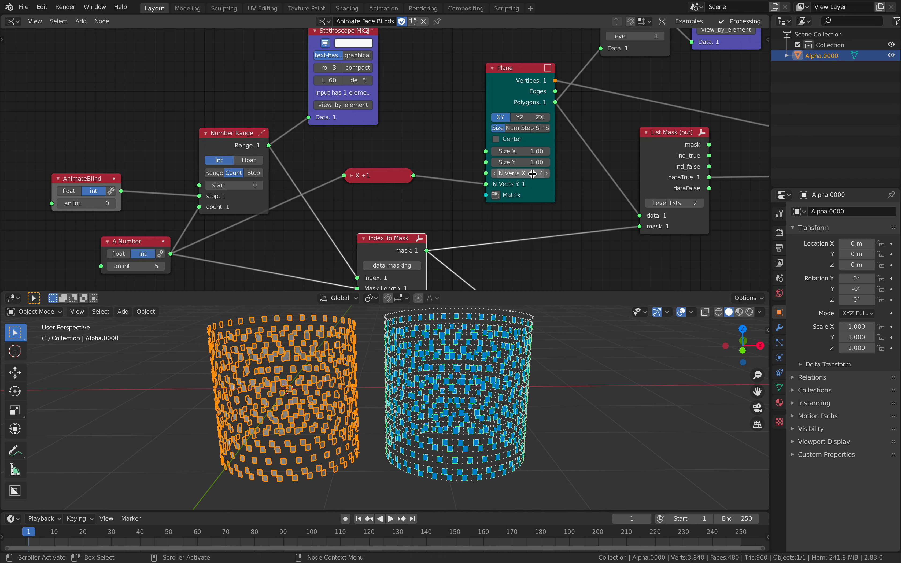
Set the Plane node's N Verts X to 2 and step the AnimateBlind integer up to 4
key(Return)
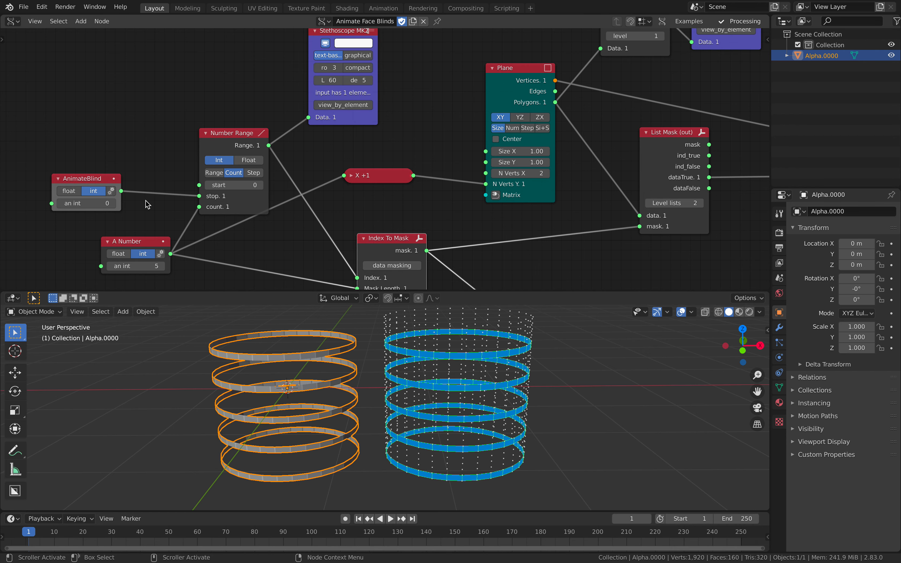
click(112, 204)
click(113, 204)
click(112, 204)
click(112, 205)
drag(110, 204, 72, 204)
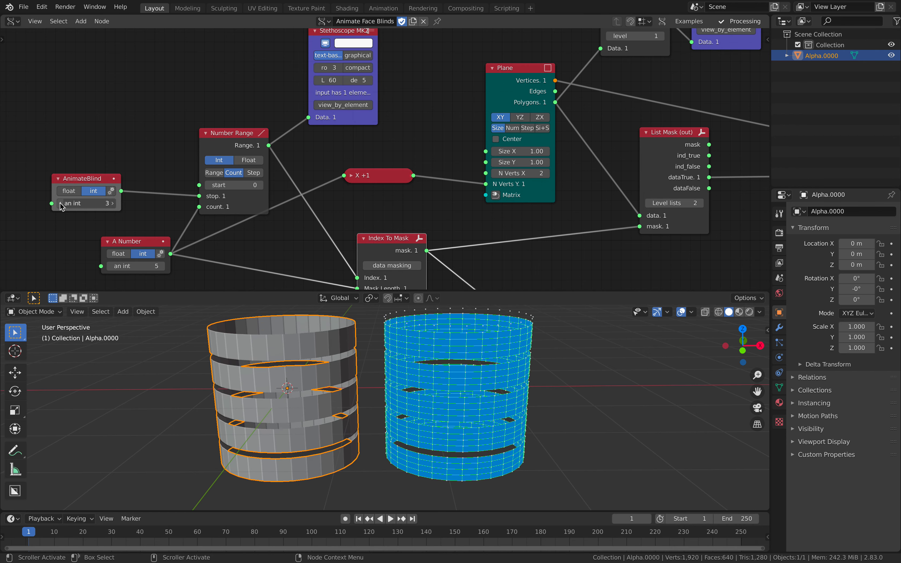
click(112, 206)
click(112, 206)
click(112, 206)
click(112, 206)
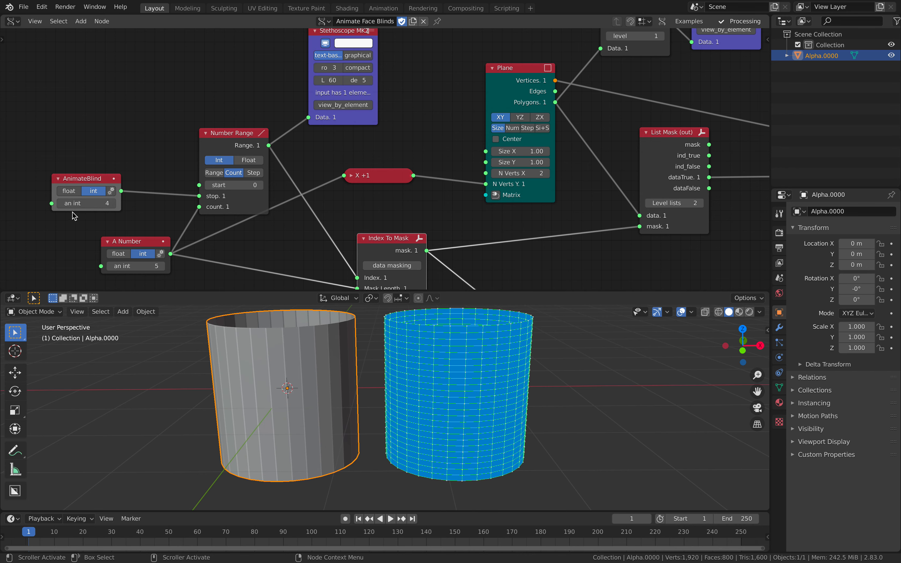
Lower the AnimateBlind integer to 0 and save the file
click(61, 205)
click(61, 205)
click(61, 205)
click(62, 205)
key(ctrl+s)
middle_drag(132, 158, 134, 154)
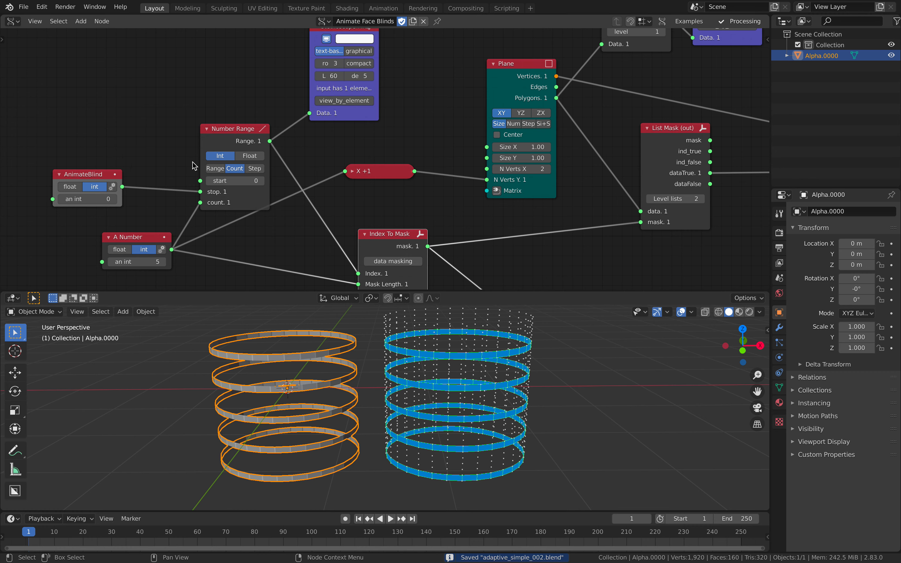
Move the Stethoscope fed by Index To Mask close beside that node and shift Index To Mask slightly
middle_drag(248, 197, 273, 166)
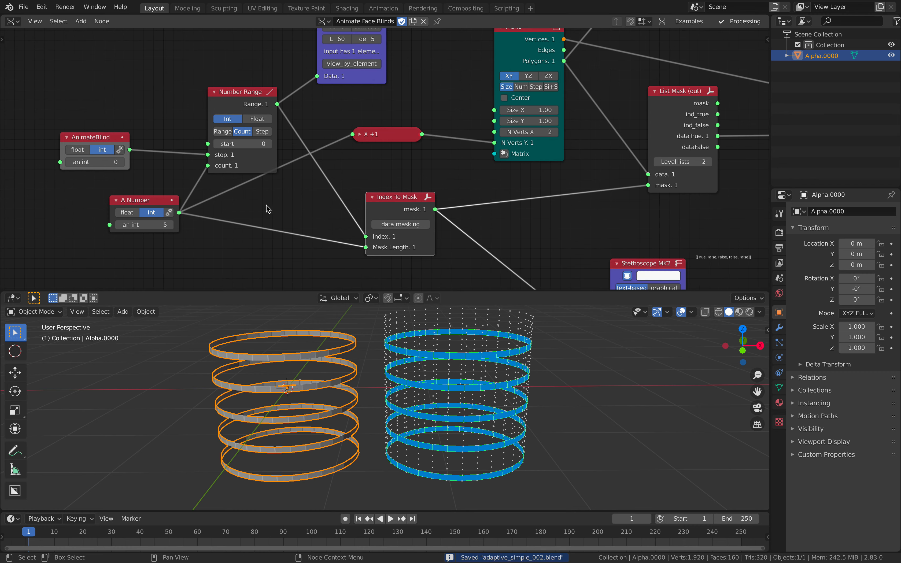
middle_drag(353, 231, 287, 152)
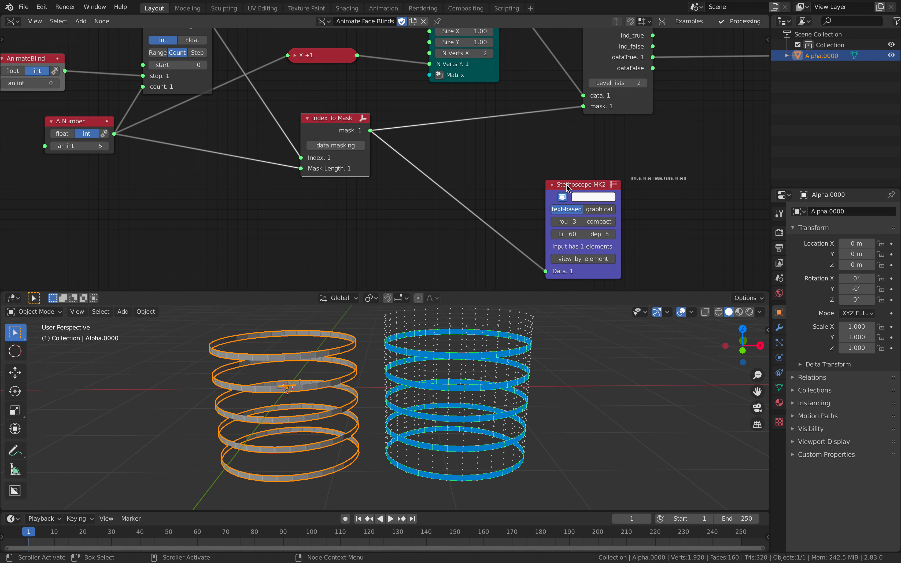
drag(567, 185, 412, 140)
drag(337, 126, 308, 116)
middle_drag(299, 121, 304, 172)
scroll(369, 169, up, 2)
middle_drag(369, 170, 451, 140)
scroll(467, 160, up, 4)
scroll(427, 165, down, 3)
middle_drag(279, 129, 334, 154)
middle_drag(132, 141, 145, 146)
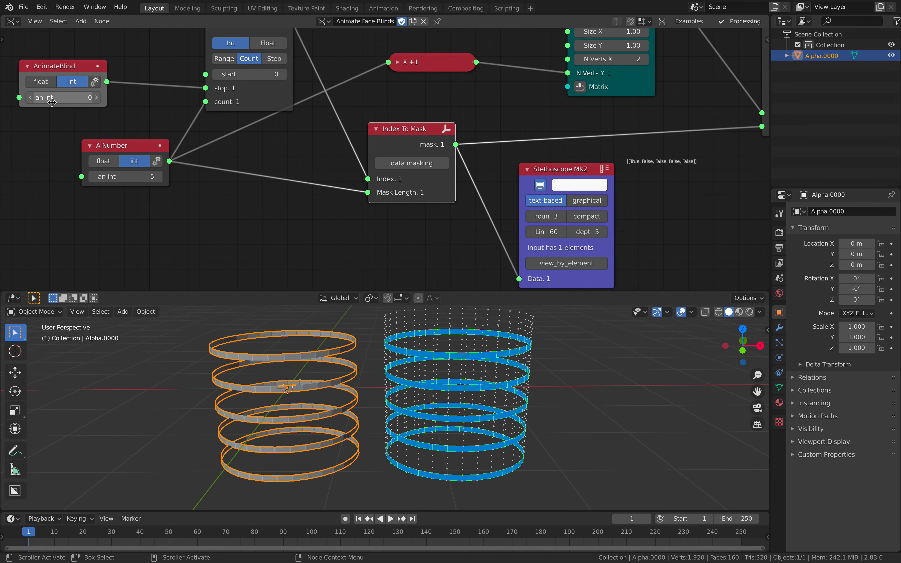
Raise the AnimateBlind integer to 4, lower it to -1, and return it to 0
click(97, 98)
click(96, 98)
click(97, 98)
click(96, 98)
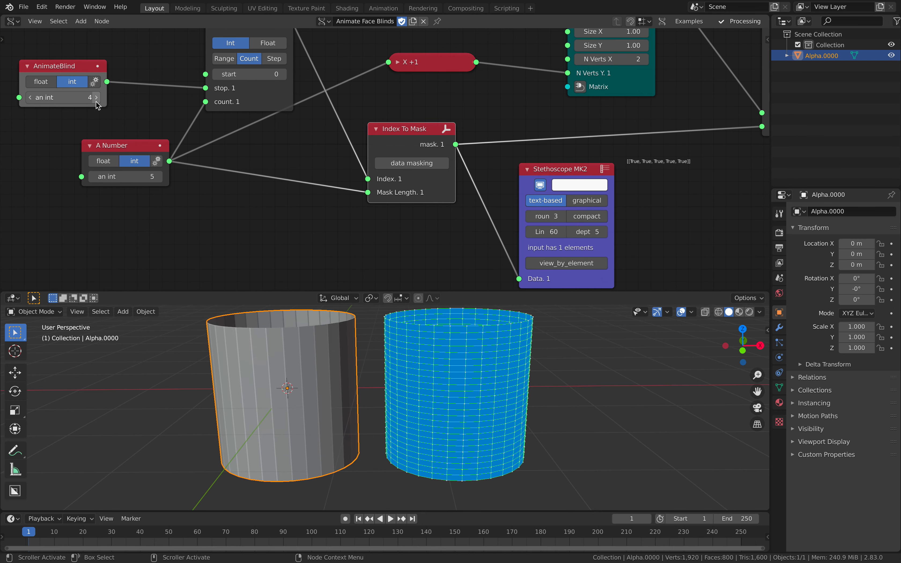
click(30, 97)
click(30, 98)
click(30, 98)
click(30, 97)
click(30, 98)
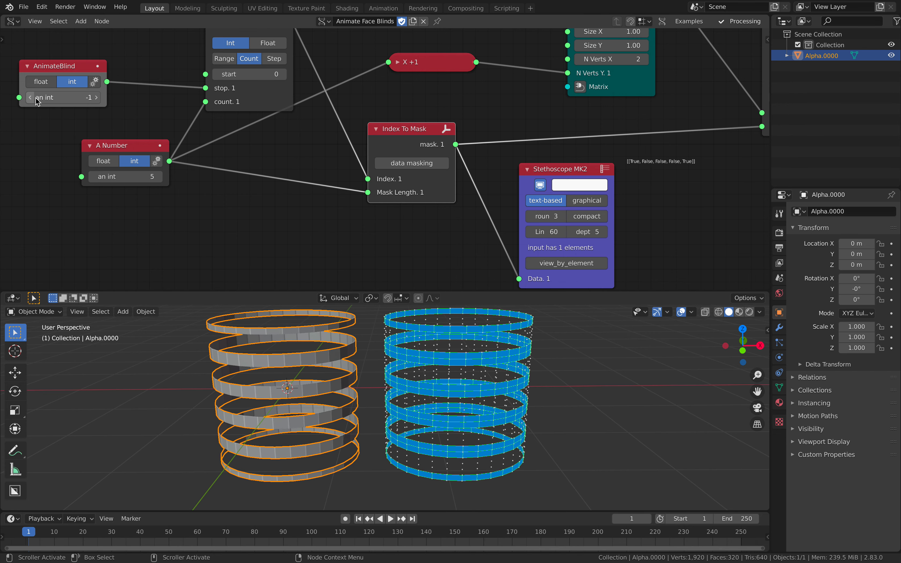
click(99, 99)
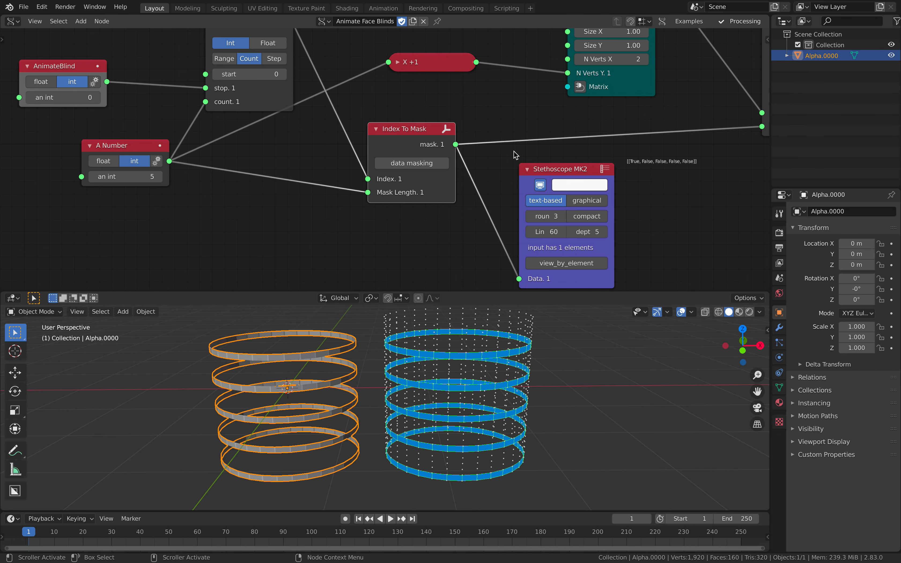
Nudge the Index To Mask node slightly toward the A Number node
middle_drag(177, 99, 195, 113)
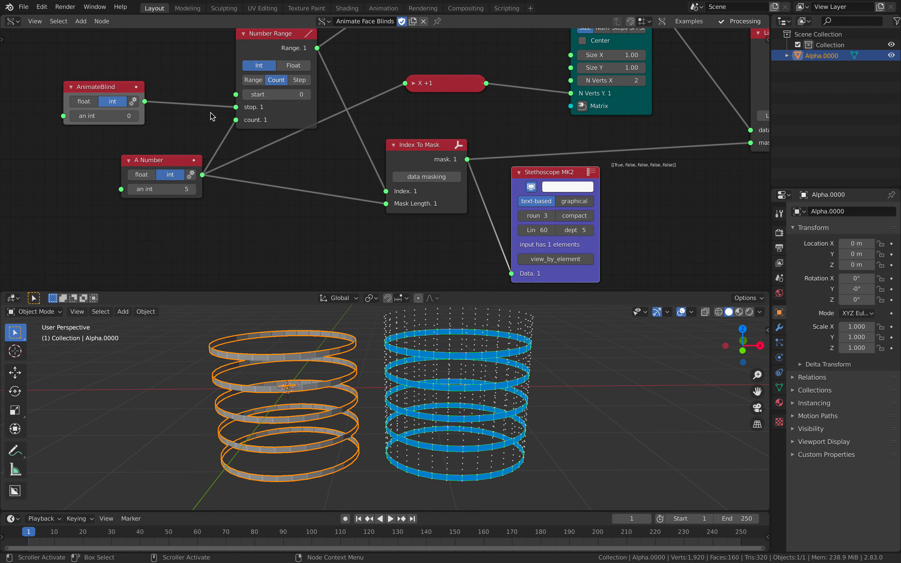
scroll(210, 113, down, 1)
drag(375, 167, 370, 163)
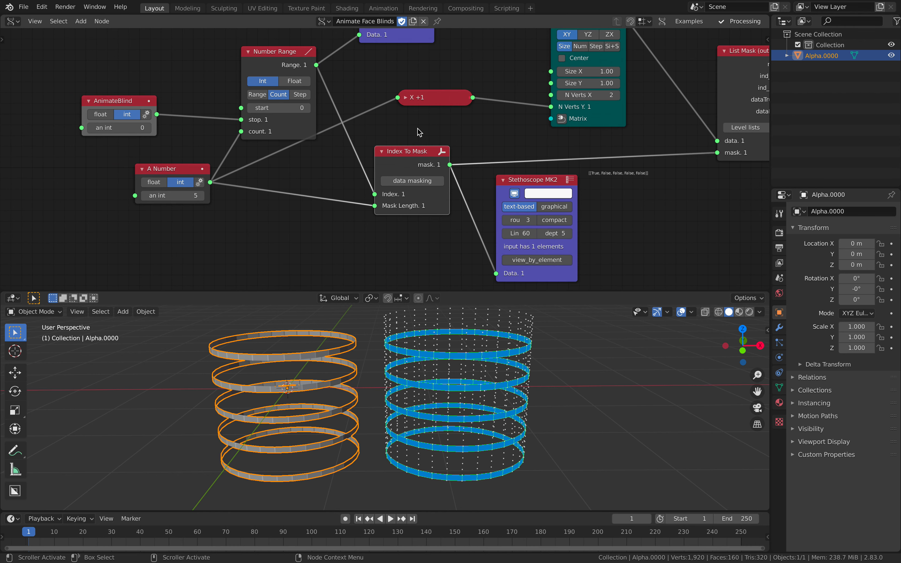
Raise the AnimateBlind integer to 4, and reset it to 0
click(149, 128)
click(149, 127)
click(149, 128)
click(149, 127)
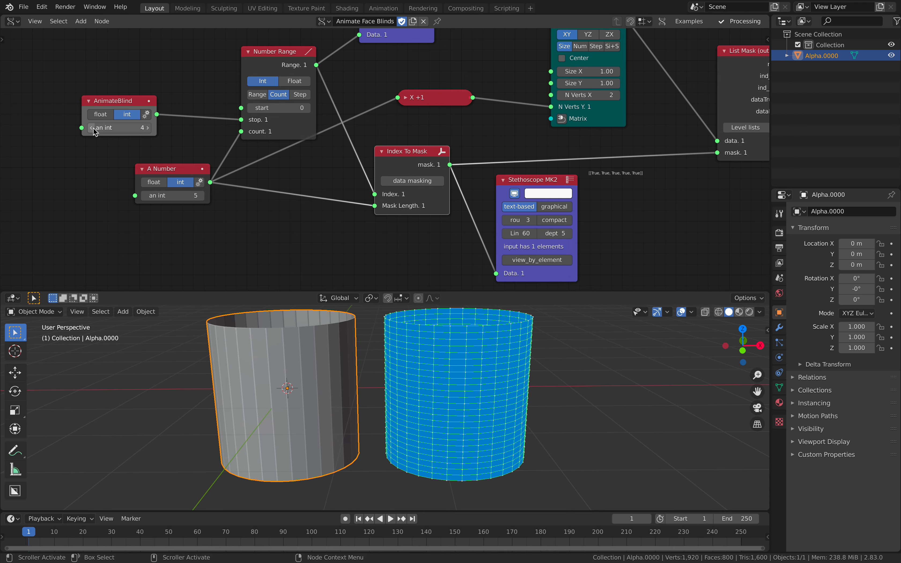
key(BackSpace)
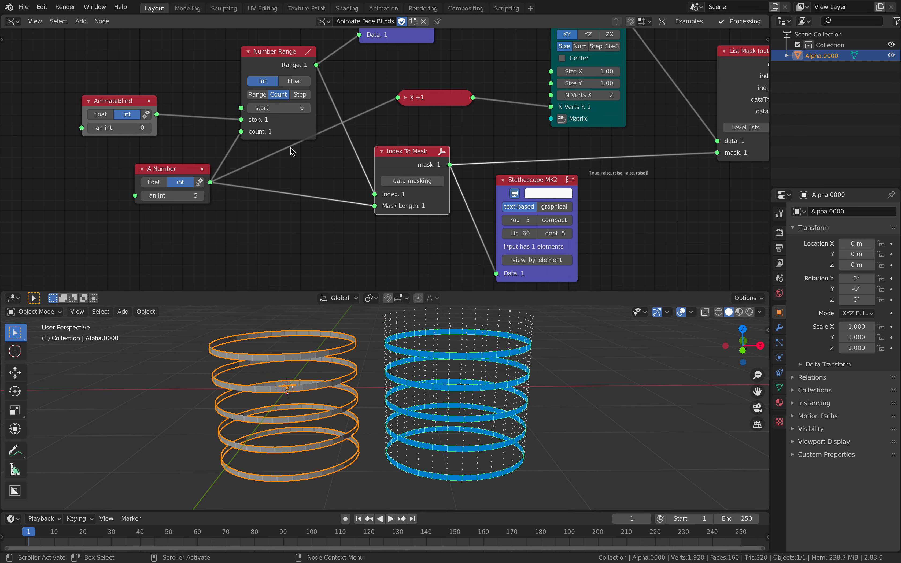
Adjust the Index To Mask node's placement and save the file
drag(395, 154, 399, 157)
middle_drag(377, 158, 376, 145)
key(ctrl+s)
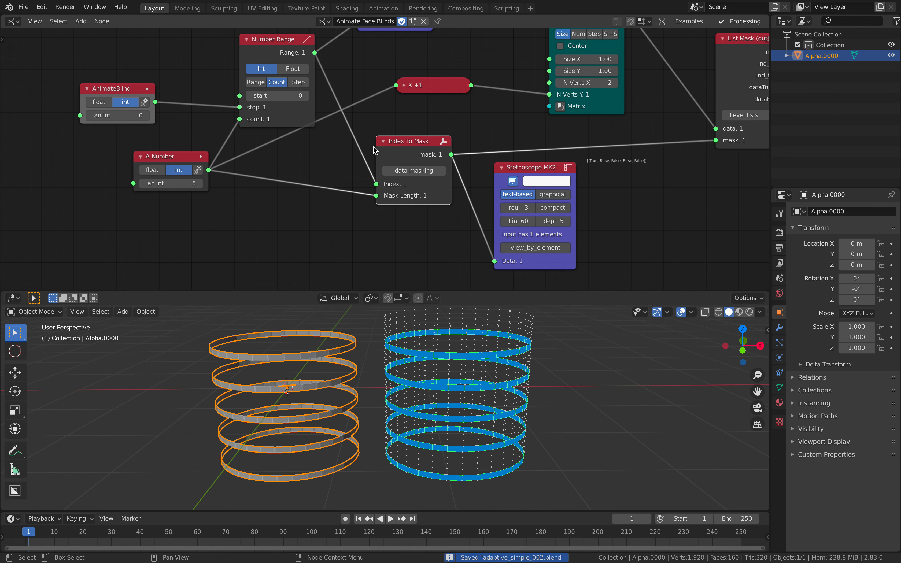
Adjust the placement of the Number Range, Index To Mask and List Mask (out) nodes
scroll(284, 77, down, 1)
drag(277, 70, 259, 64)
drag(408, 159, 408, 152)
middle_drag(369, 129, 417, 144)
scroll(378, 176, down, 1)
scroll(373, 162, up, 1)
drag(428, 130, 413, 124)
middle_drag(387, 132, 229, 161)
drag(556, 200, 581, 183)
middle_drag(521, 201, 513, 167)
Add a List Input node below List Mask (out) and set its List Length to 5
click(521, 195)
key(shift+a)
click(521, 192)
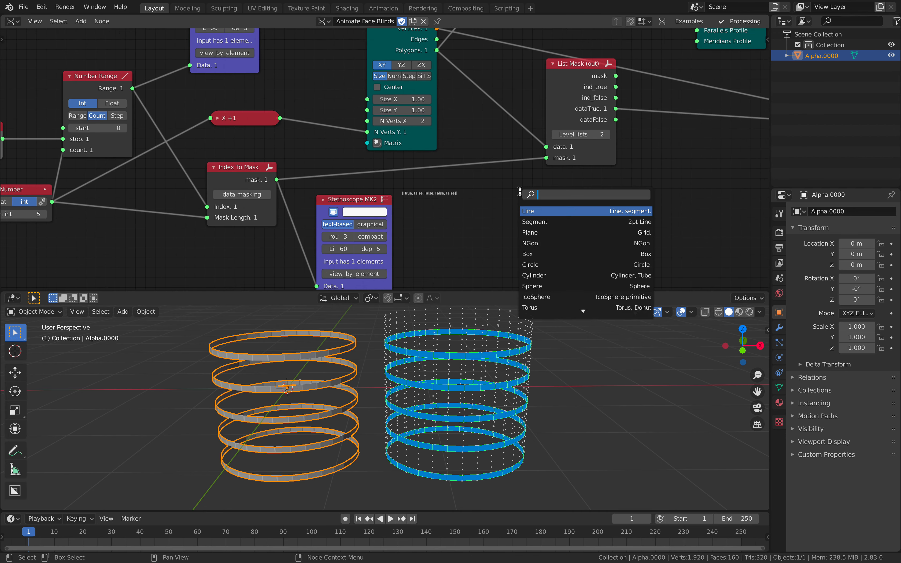
text(list input)
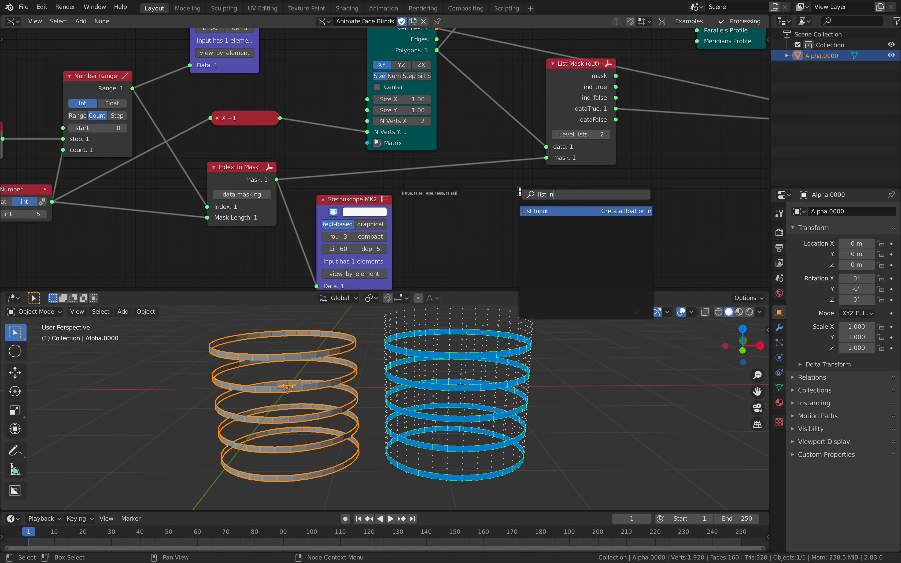
key(Return)
click(446, 188)
click(497, 220)
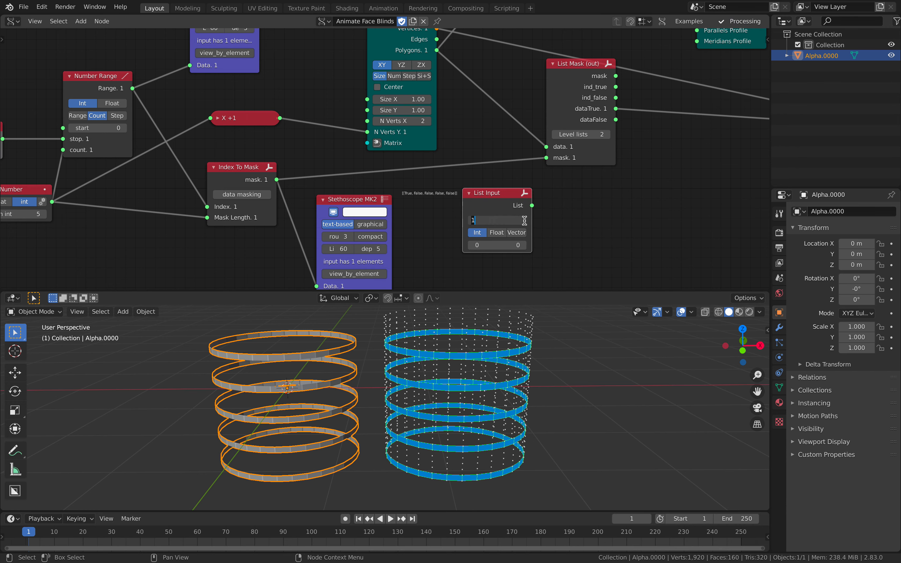
text(5)
key(Return)
Connect the List Input's List output to the mask input of List Mask (out) and move the List Input node slightly
drag(532, 206, 546, 158)
drag(489, 193, 466, 165)
middle_drag(485, 185, 455, 128)
scroll(462, 132, up, 3)
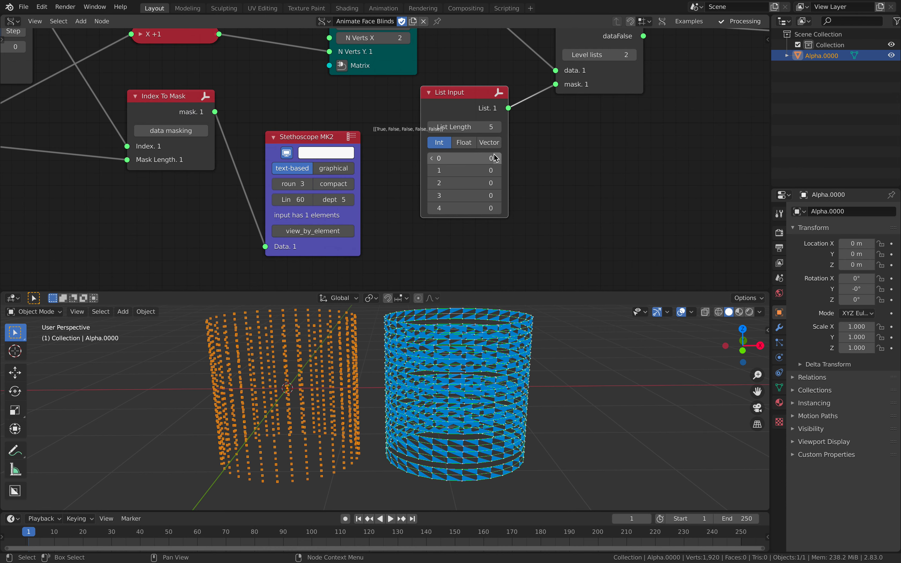
Set the List Input's items 0 through 4 to 1
click(495, 158)
click(500, 170)
click(499, 183)
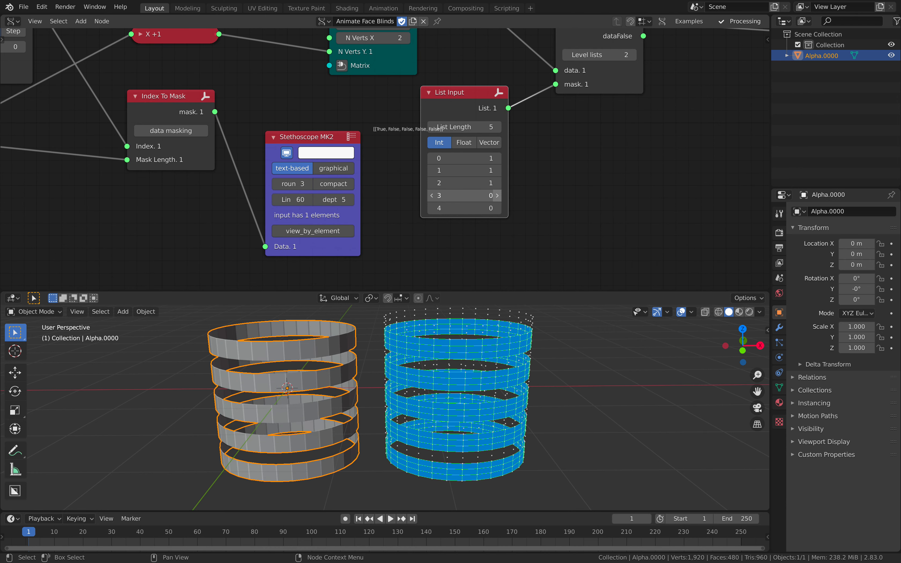
click(498, 195)
click(499, 206)
Set the List Input's items back to 0, from item 4 down to item 0
click(433, 208)
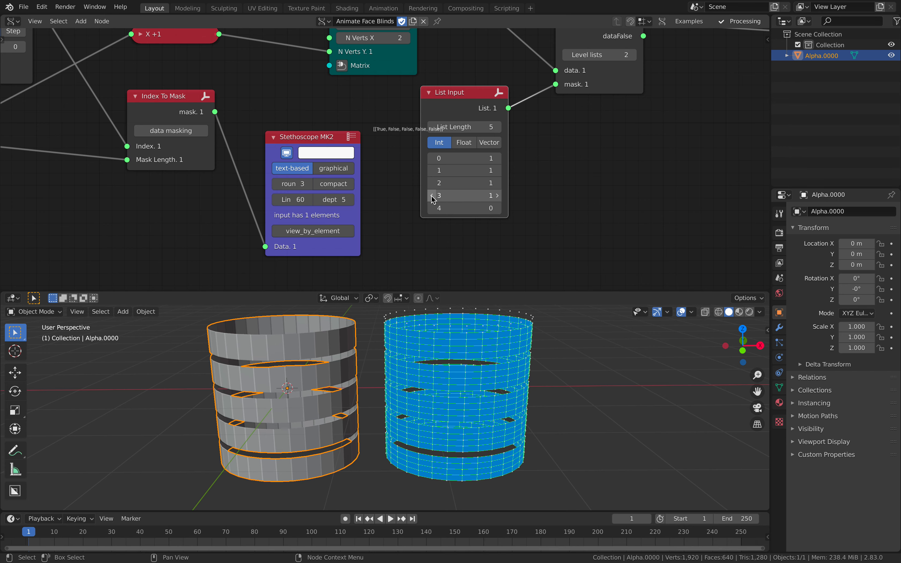
click(432, 196)
click(432, 183)
click(432, 170)
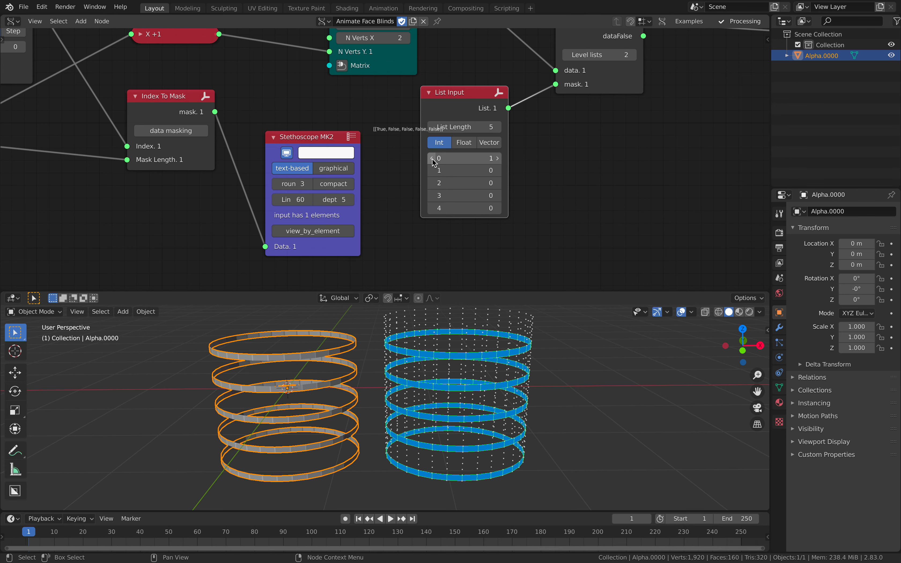
click(433, 159)
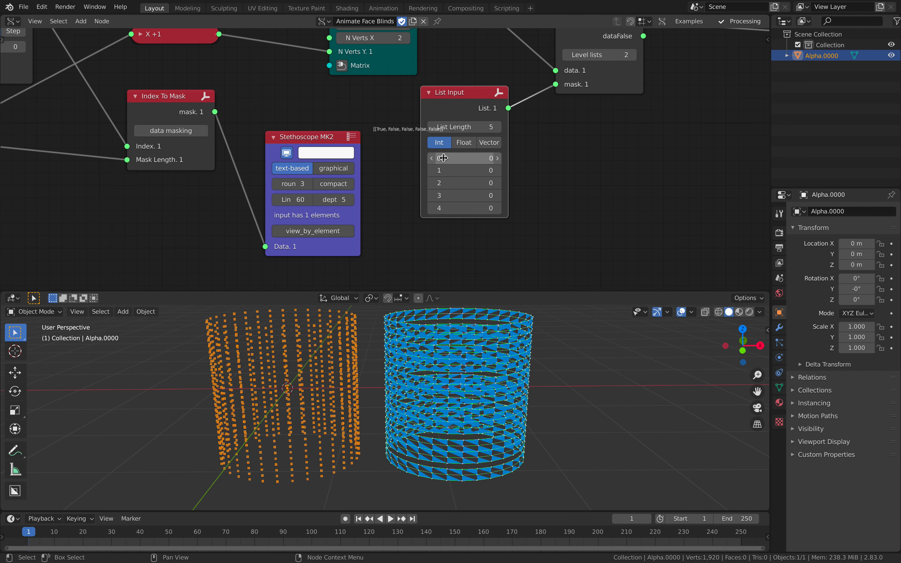
Set all five List Input items, from item 0 to item 4, to 1 in turn
click(497, 158)
click(498, 169)
click(497, 183)
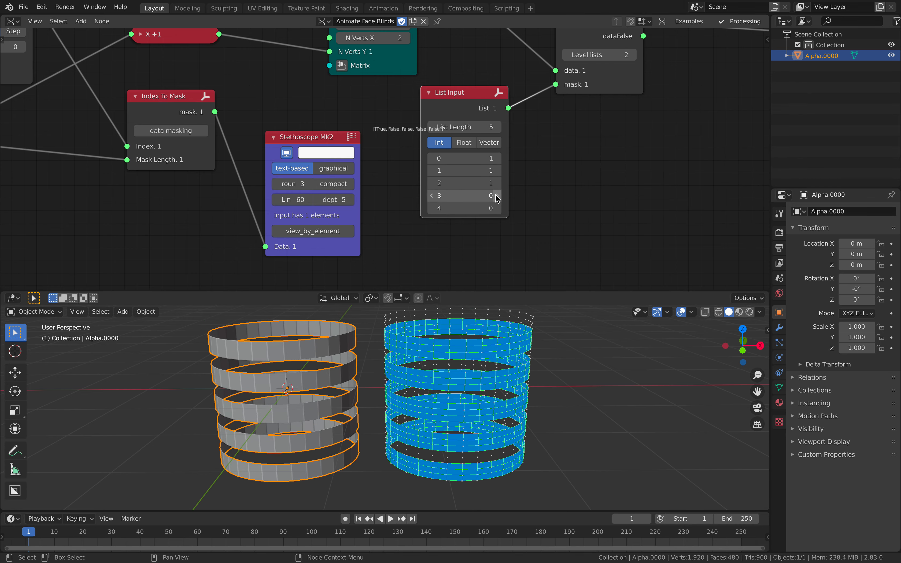
click(498, 195)
click(497, 208)
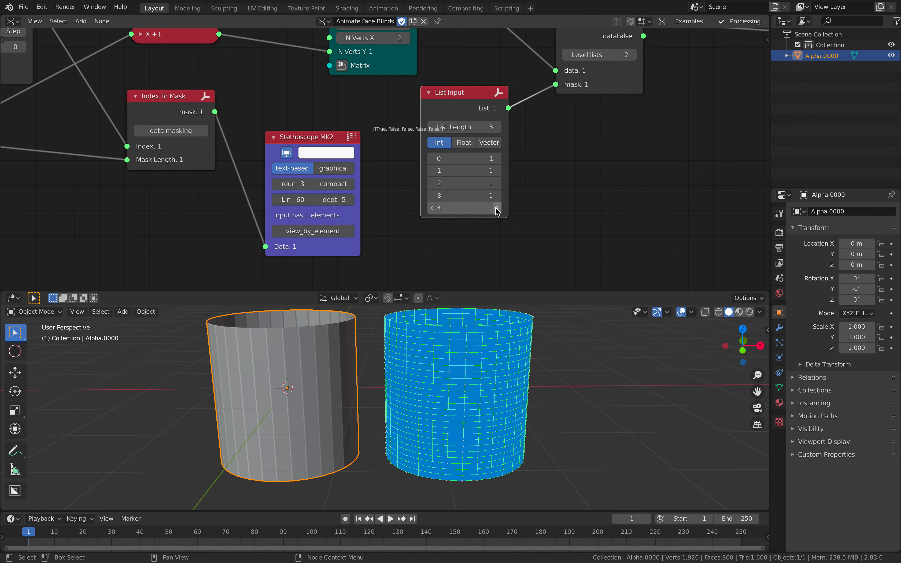
Reset the List Input's items 4, 3, 2 and 1 to 0 in descending order, keeping item 0 at 1
click(432, 208)
click(432, 195)
click(432, 182)
click(432, 171)
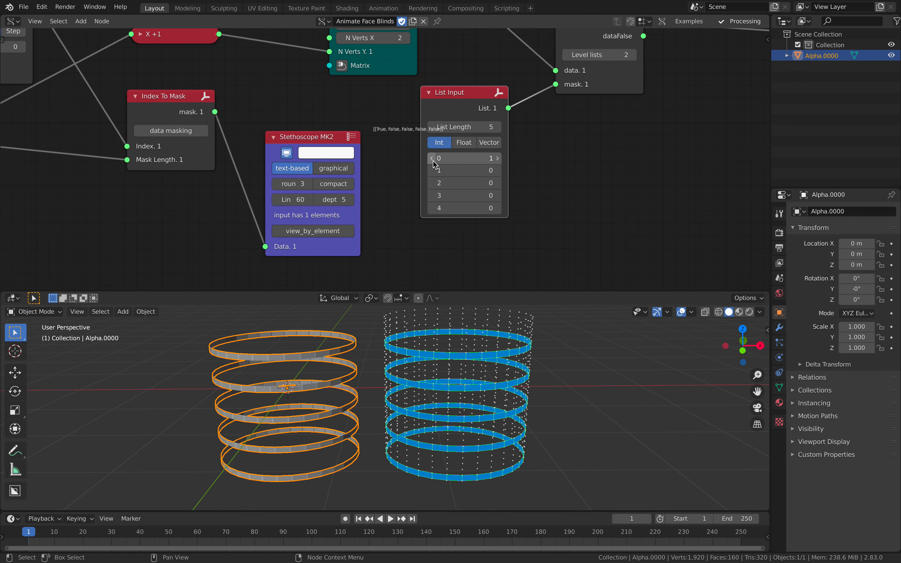
Delete the List Input node and connect Index To Mask's mask output to the mask input of List Mask (out)
key(x)
middle_drag(401, 106, 420, 131)
scroll(412, 138, down, 2)
middle_drag(293, 149, 365, 155)
drag(328, 148, 620, 124)
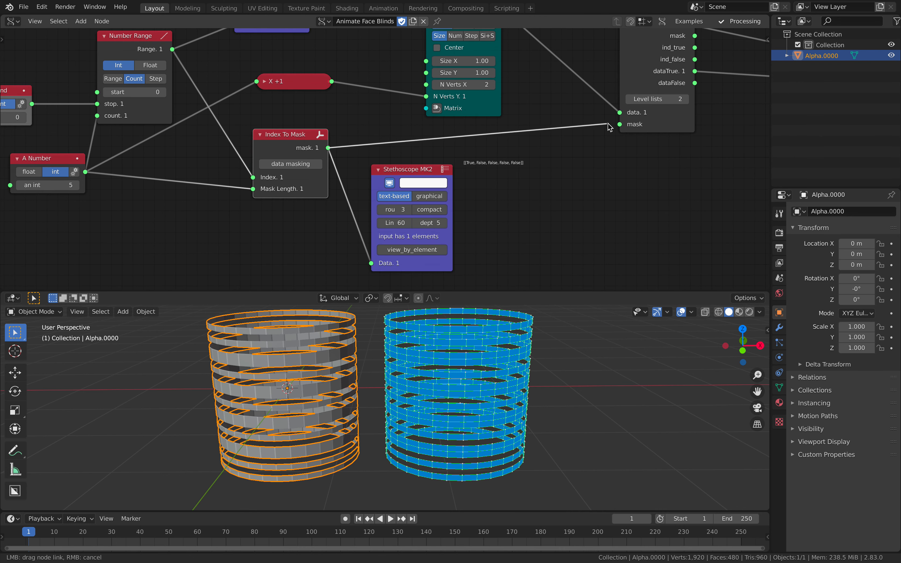
Move the Stethoscope MK2 node farther from Index To Mask, and nudge the Index To Mask and Number Range nodes slightly
ctrl+scroll(456, 156, left, 2)
drag(427, 168, 514, 173)
middle_drag(297, 137, 376, 179)
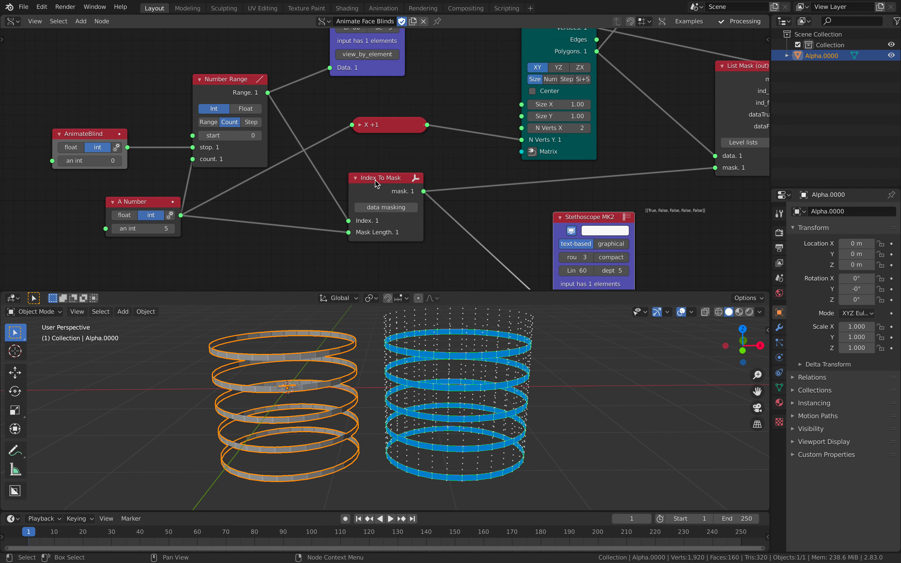
drag(376, 178, 377, 169)
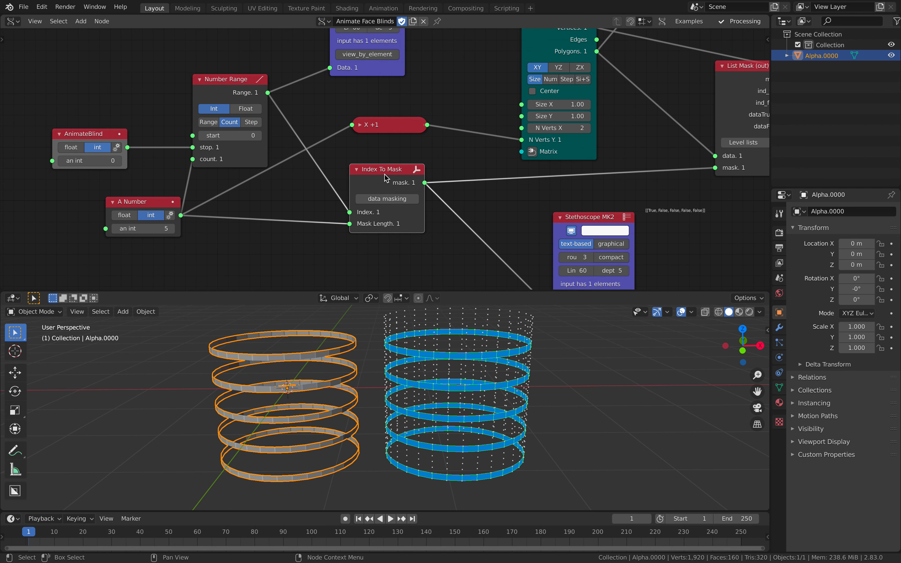
scroll(357, 182, down, 2)
middle_drag(388, 194, 376, 177)
scroll(374, 176, up, 1)
drag(237, 71, 241, 71)
scroll(378, 203, up, 1)
middle_drag(378, 203, 387, 189)
scroll(366, 172, up, 1)
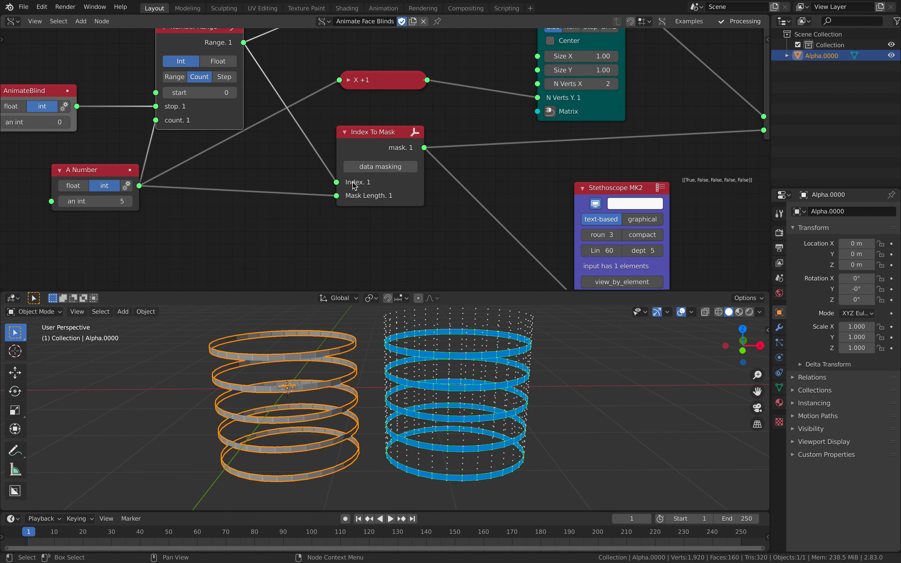
drag(360, 181, 361, 184)
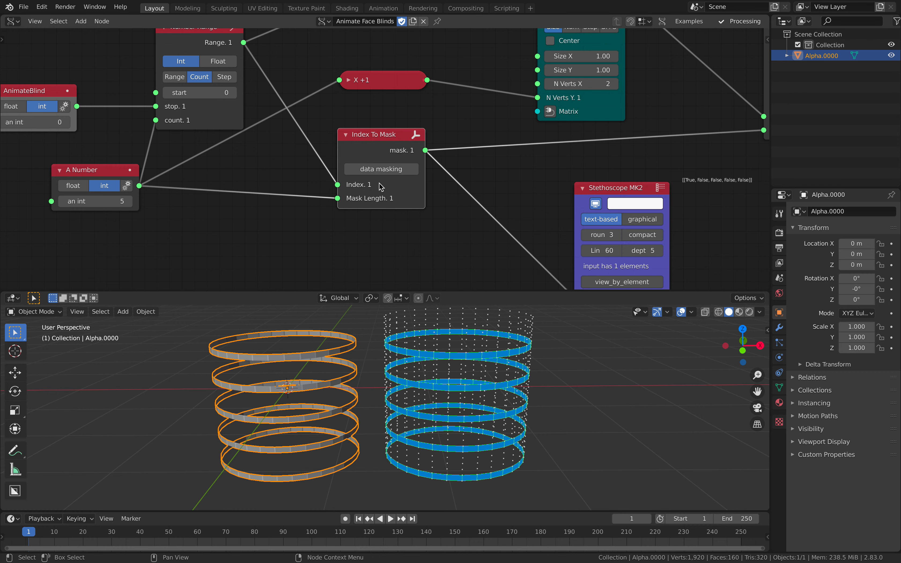
Raise the AnimateBlind node's integer to 4 and save the file
scroll(320, 182, down, 1)
drag(151, 163, 135, 171)
scroll(116, 118, up, 1)
drag(118, 118, 158, 120)
scroll(206, 118, down, 1)
drag(82, 119, 155, 118)
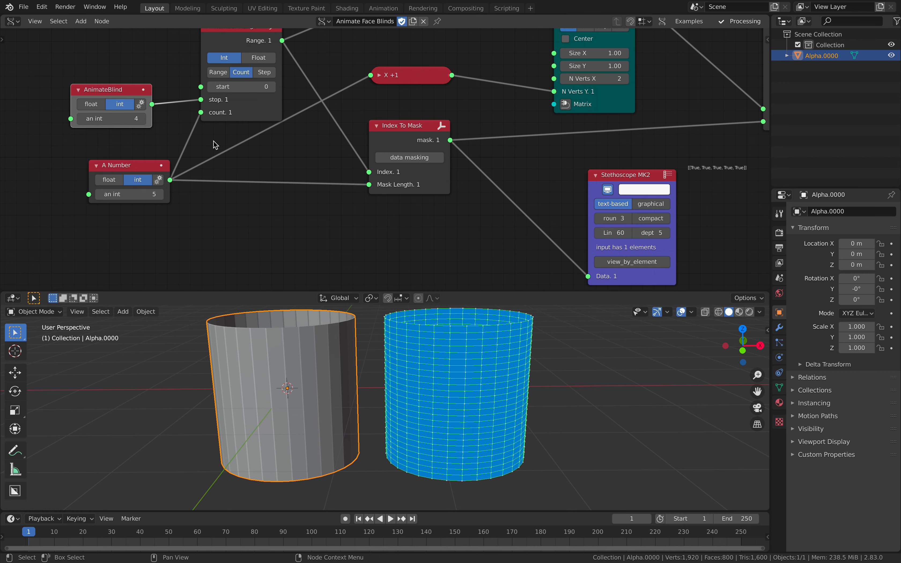
key(ctrl+s)
Lower the AnimateBlind node's integer until only the first two entries of the generated mask are True
scroll(312, 166, right, 2)
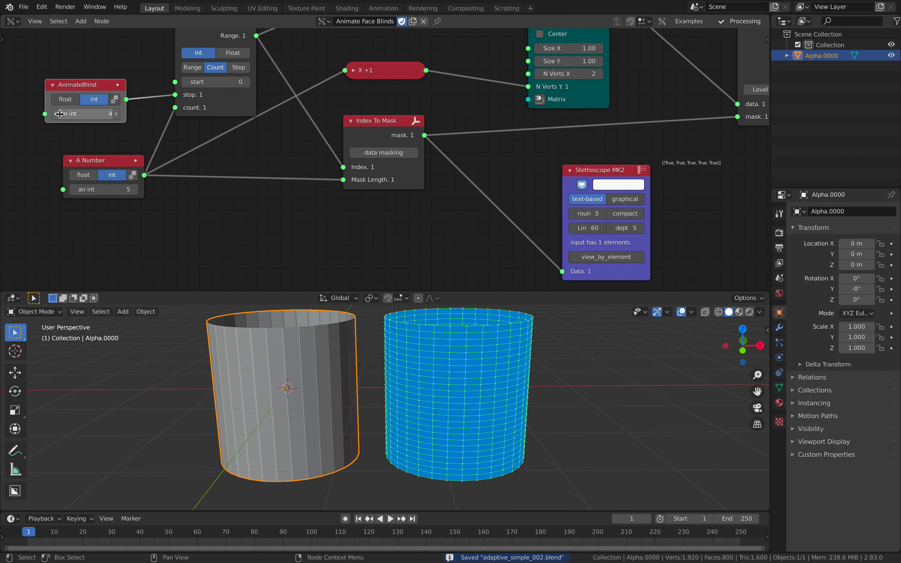
click(59, 114)
click(65, 136)
click(56, 114)
click(57, 114)
click(56, 114)
Add a Random Num Gen node between List Mask (out) and the node with the Polygons rotation input, and save the file
middle_drag(321, 145, 70, 167)
middle_drag(453, 144, 359, 184)
click(422, 135)
middle_drag(534, 162, 390, 135)
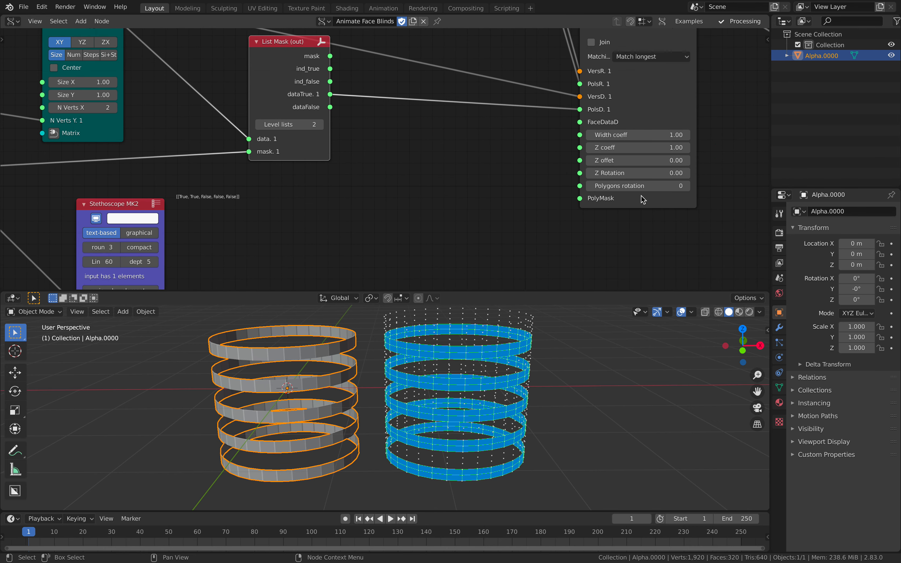
key(shift+a)
click(496, 172)
text(random n)
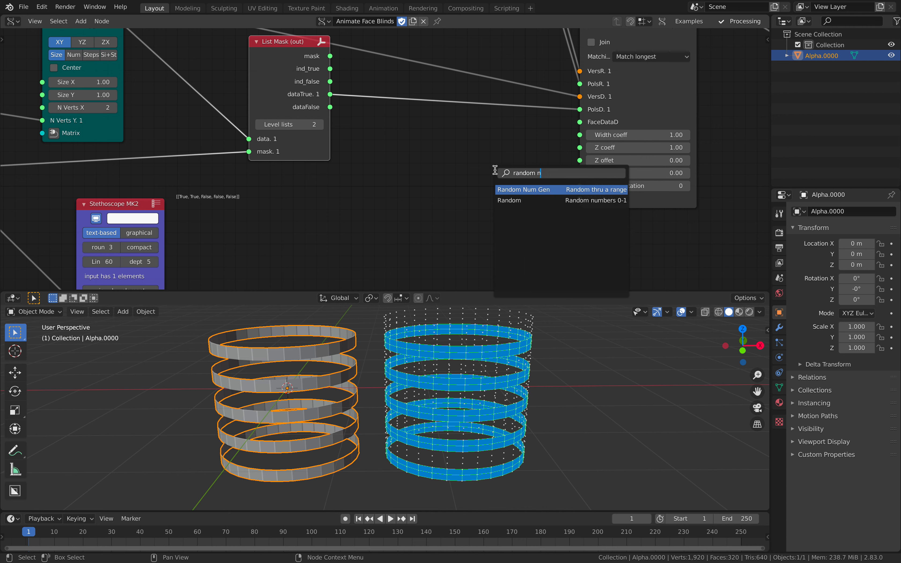
key(Return)
click(446, 160)
key(ctrl+s)
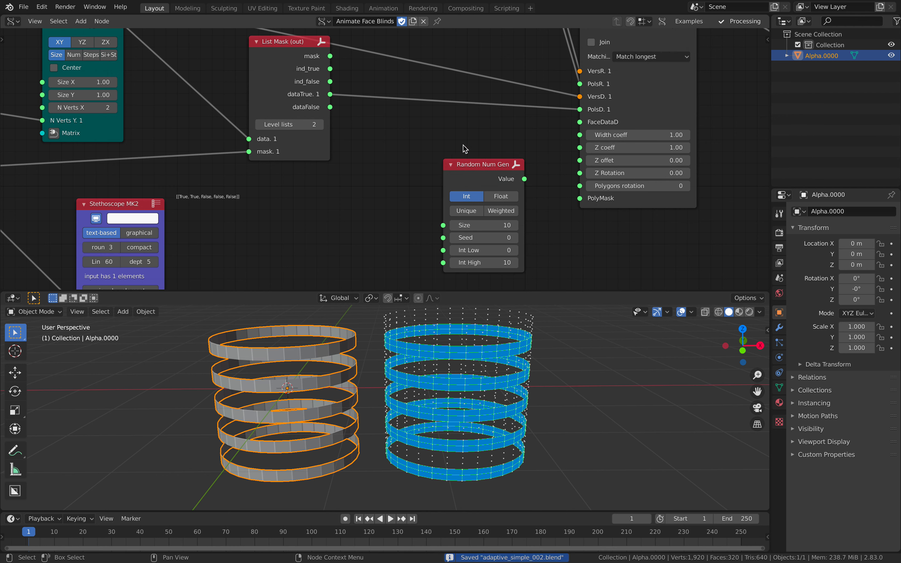
Set the Random Num Gen's Size to 4 and move the node closer to List Mask (out)
click(491, 227)
text(4)
key(Return)
drag(497, 183, 441, 173)
Duplicate the Stethoscope MK2 node, place it beside Random Num Gen, and connect Random Num Gen's Value output to its Data input
click(124, 210)
key(shift+d)
click(577, 230)
middle_drag(576, 230, 576, 184)
scroll(439, 132, down, 3)
drag(439, 162, 505, 267)
scroll(468, 197, up, 2)
middle_drag(429, 178, 431, 167)
Set the Random Num Gen's Int High first to 4 and finally to 3, and its Size to 8
click(363, 248)
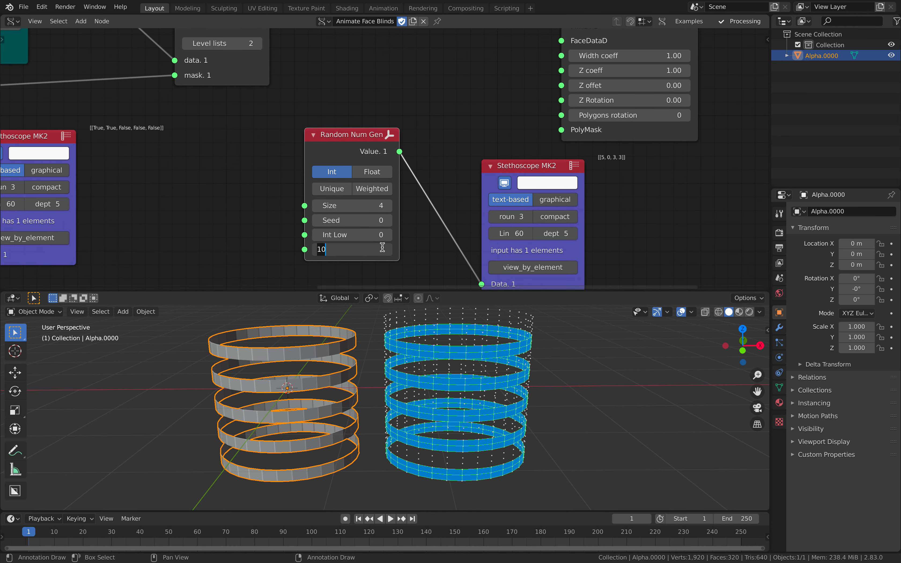
text(4)
key(Return)
click(386, 249)
text(3)
key(Return)
middle_drag(469, 195, 462, 191)
click(384, 203)
text(8)
key(Return)
Connect Random Num Gen's Value output to the Polygons rotation input and save the file
shift+scroll(405, 159, up, 2)
drag(392, 162, 555, 127)
middle_drag(383, 97, 437, 95)
key(ctrl+s)
Run the Random Num Gen's Seed up to 24 and move the node farther from the Polygons rotation input
ctrl+scroll(400, 227, up, 4)
ctrl+scroll(400, 228, up, 20)
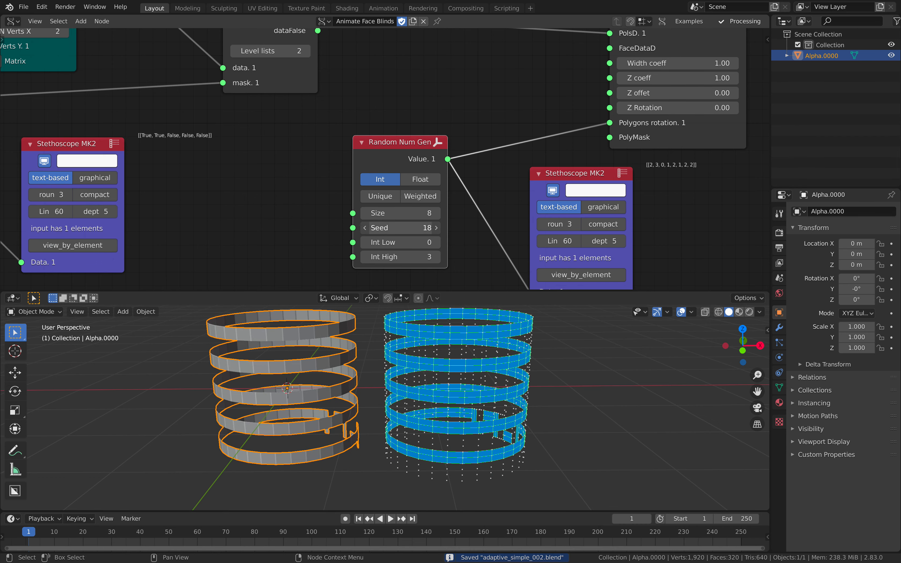
drag(398, 162, 366, 159)
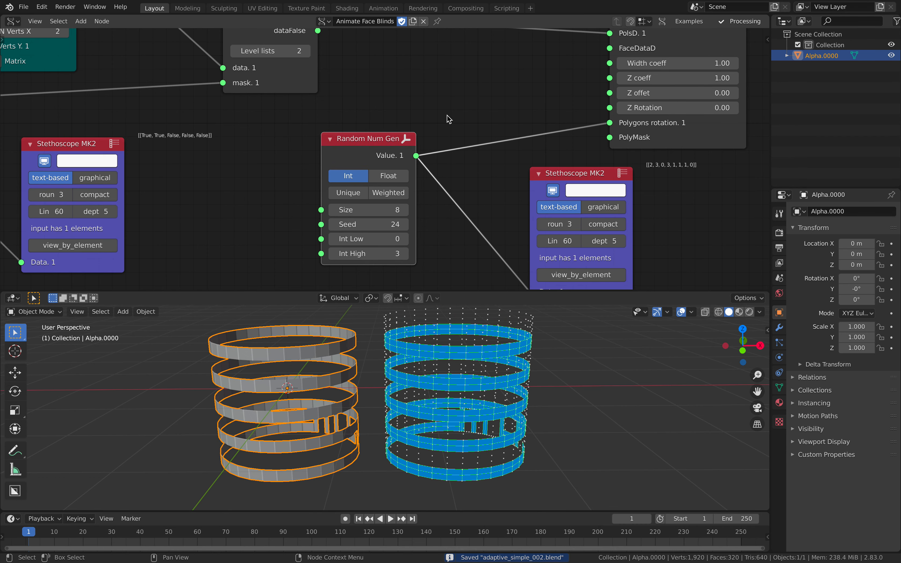
Search the node list for "split", then for "list spl", and add a List Split node near Random Num Gen
key(alt+space)
text(split)
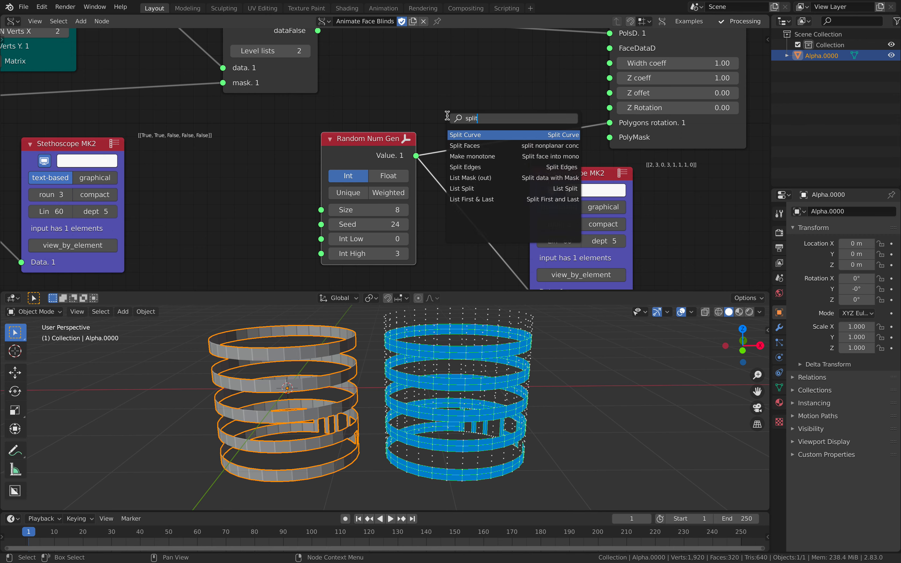
key(BackSpace)
key(BackSpace)
key(BackSpace)
key(BackSpace)
key(BackSpace)
text(list sp)
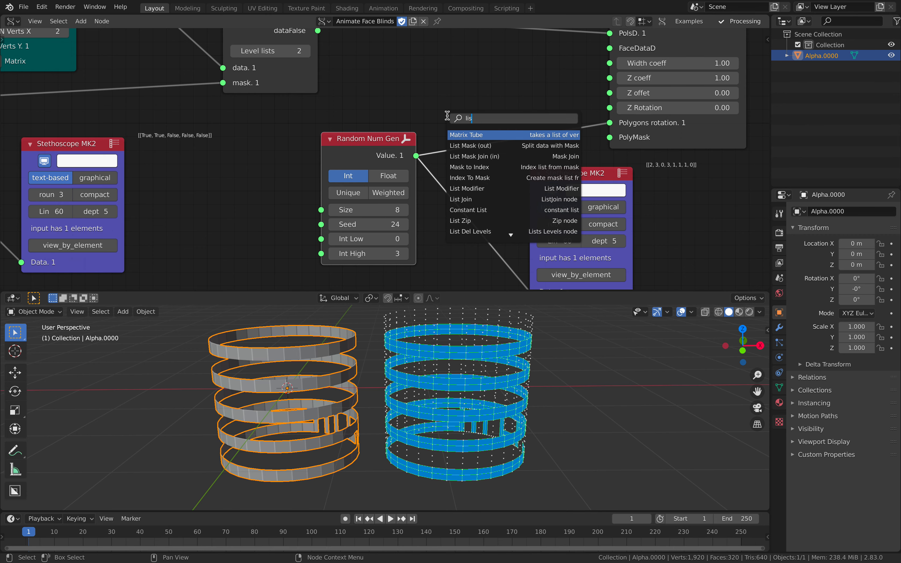
text(l)
key(Return)
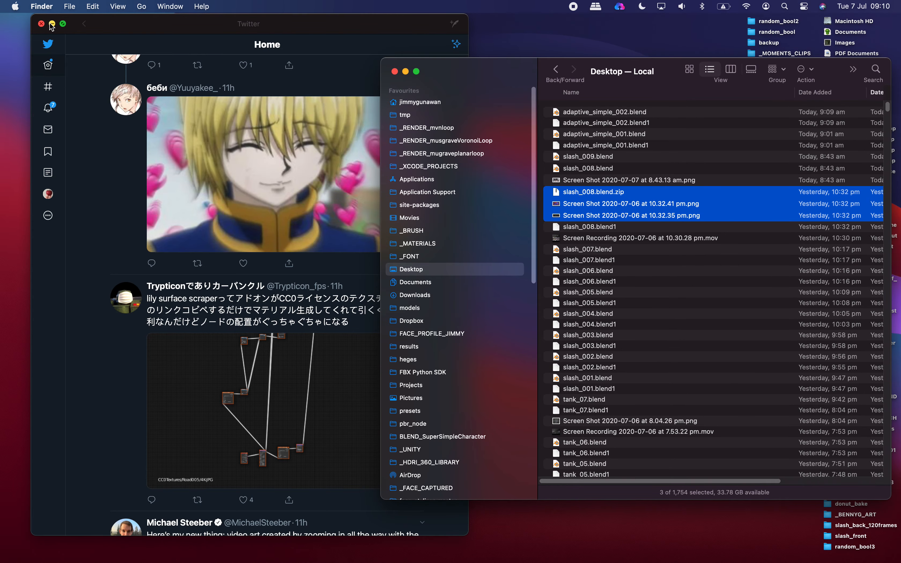
Minimise the Twitter window and close the Terminal window that was running Blender
click(51, 23)
click(237, 153)
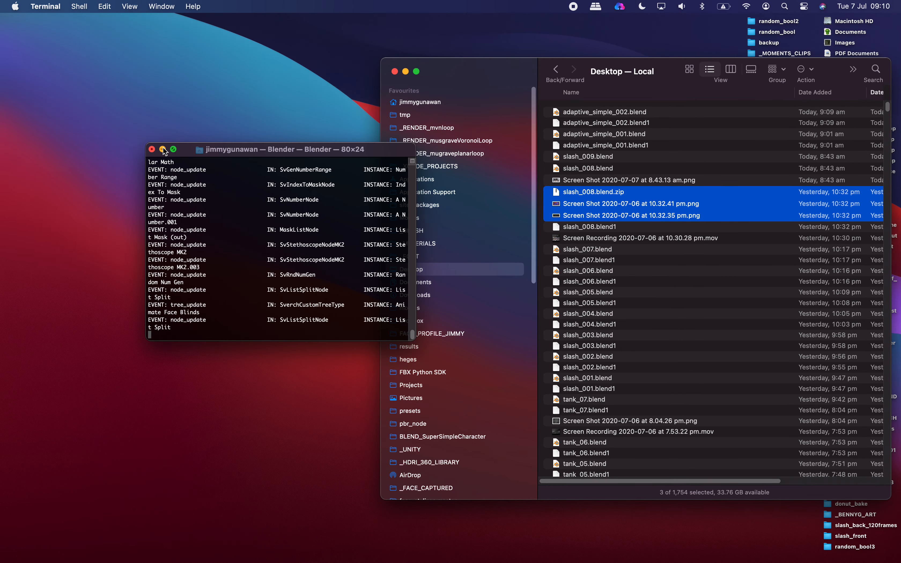
click(152, 150)
click(330, 285)
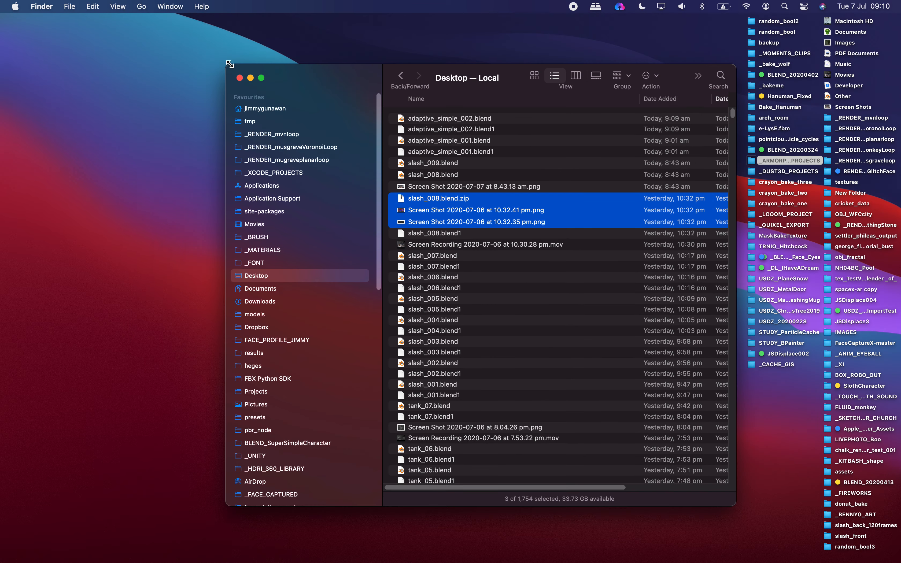
Widen the Desktop Finder window and launch Blender from it
drag(229, 64, 53, 68)
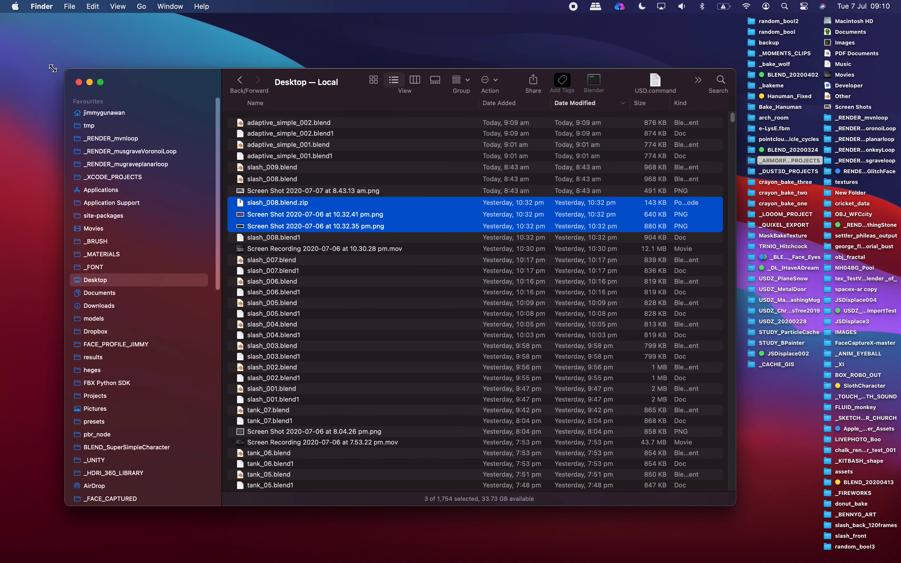
click(574, 81)
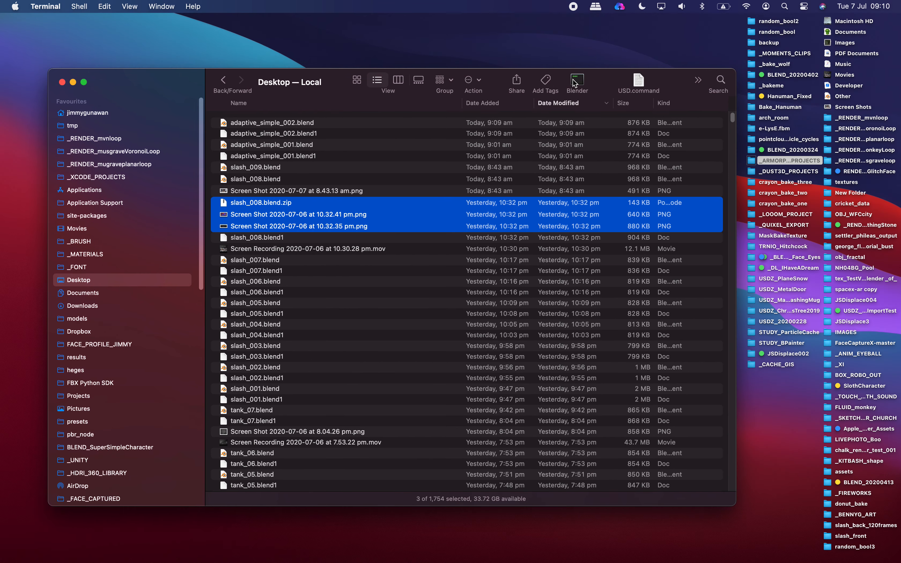